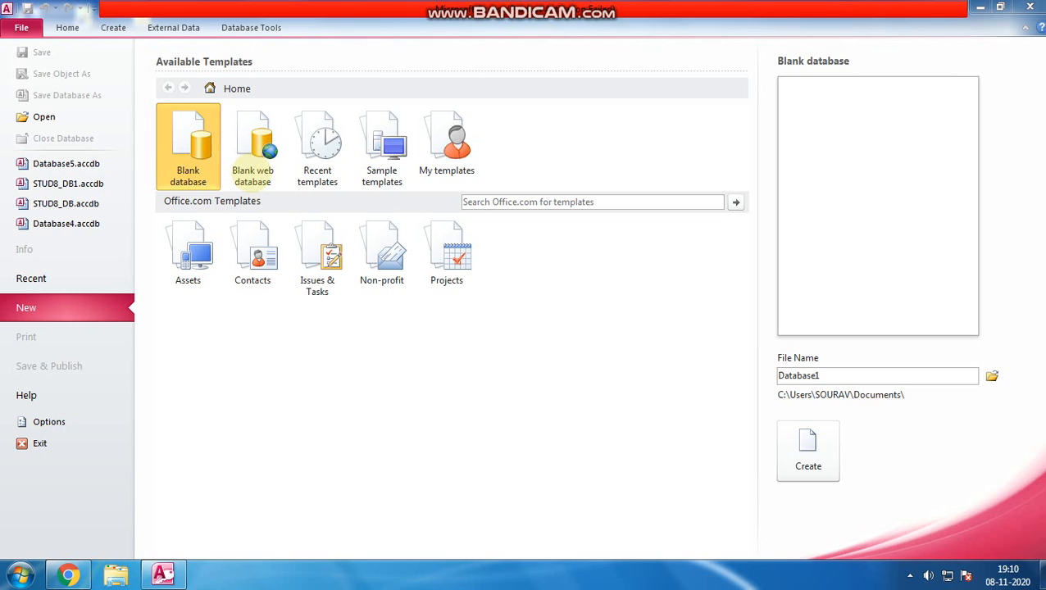
{"action": "mouse_move", "coordinate": [256, 103]}
{"action": "left_mouse_down"}
{"action": "mouse_move", "coordinate": [292, 88]}
{"action": "mouse_move", "coordinate": [511, 93]}
{"action": "mouse_move", "coordinate": [462, 203]}
{"action": "mouse_move", "coordinate": [251, 187]}
{"action": "mouse_move", "coordinate": [223, 105]}
{"action": "mouse_move", "coordinate": [246, 86]}
{"action": "mouse_move", "coordinate": [152, 88]}
{"action": "mouse_move", "coordinate": [139, 176]}
{"action": "mouse_move", "coordinate": [187, 198]}
{"action": "mouse_move", "coordinate": [226, 105]}
{"action": "left_mouse_up"}
{"action": "mouse_move", "coordinate": [850, 348]}
{"action": "left_mouse_down"}
{"action": "mouse_move", "coordinate": [712, 345]}
{"action": "mouse_move", "coordinate": [721, 396]}
{"action": "mouse_move", "coordinate": [924, 405]}
{"action": "left_mouse_up"}
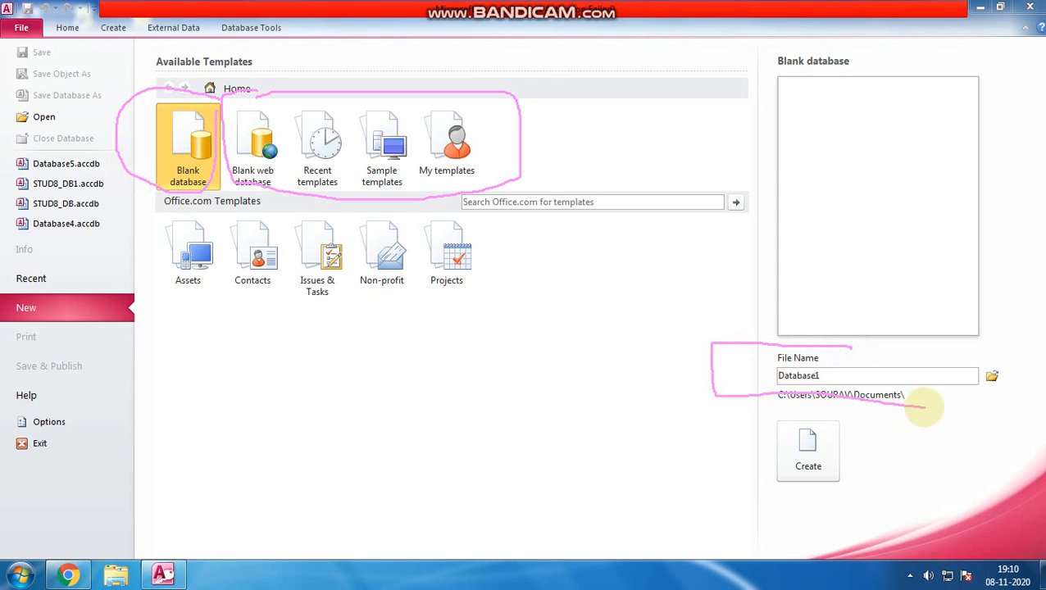
{"action": "mouse_move", "coordinate": [693, 450]}
{"action": "left_mouse_down"}
{"action": "mouse_move", "coordinate": [752, 449]}
{"action": "mouse_move", "coordinate": [748, 441]}
{"action": "mouse_move", "coordinate": [741, 483]}
{"action": "left_mouse_up"}
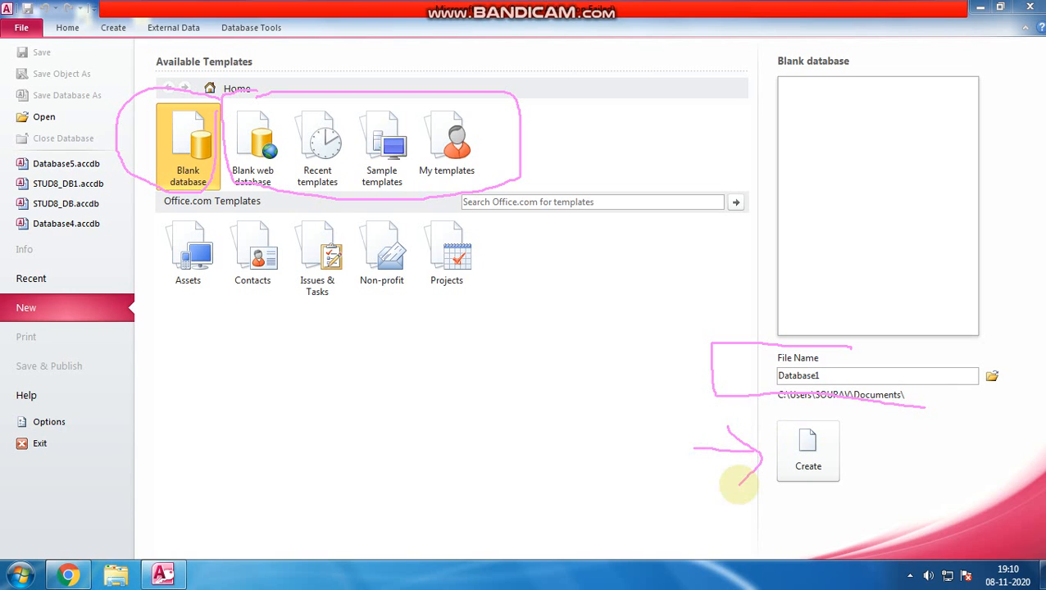
{"action": "key", "text": "Escape"}
Create a blank database named Class8A_stud_db, saved on the Desktop
{"action": "left_click", "coordinate": [850, 375]}
{"action": "mouse_move", "coordinate": [850, 375]}
{"action": "left_mouse_down"}
{"action": "mouse_move", "coordinate": [728, 374]}
{"action": "mouse_move", "coordinate": [897, 375]}
{"action": "left_mouse_up"}
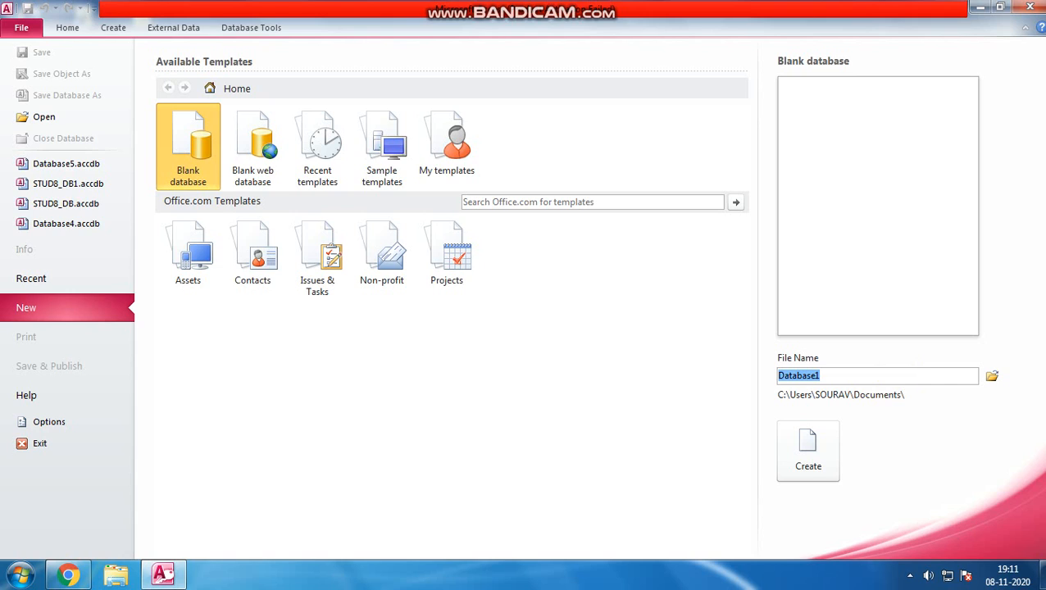
{"action": "type", "text": "C:"}
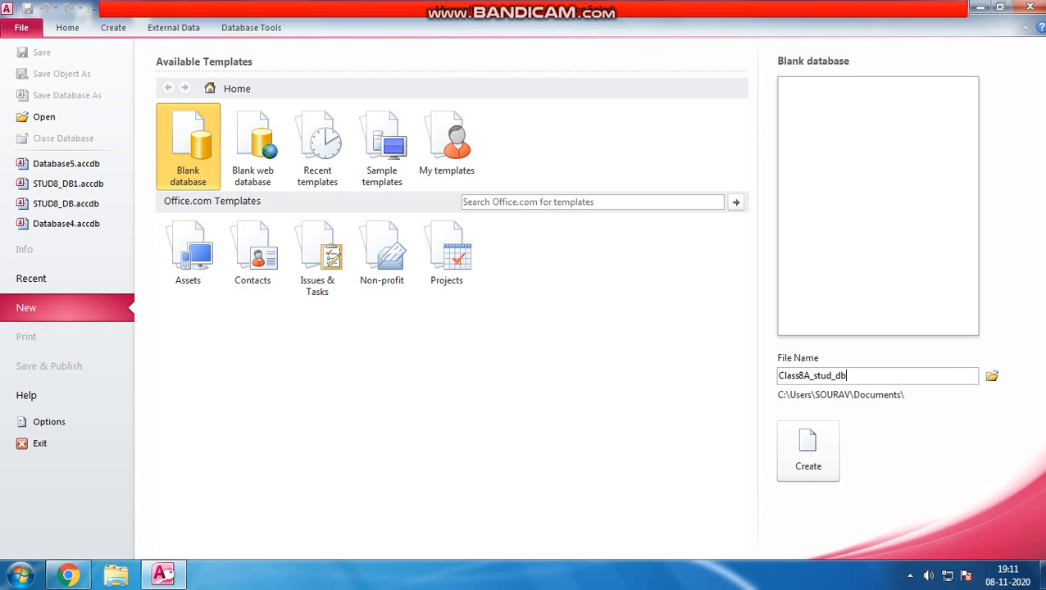
{"action": "left_click", "coordinate": [992, 376]}
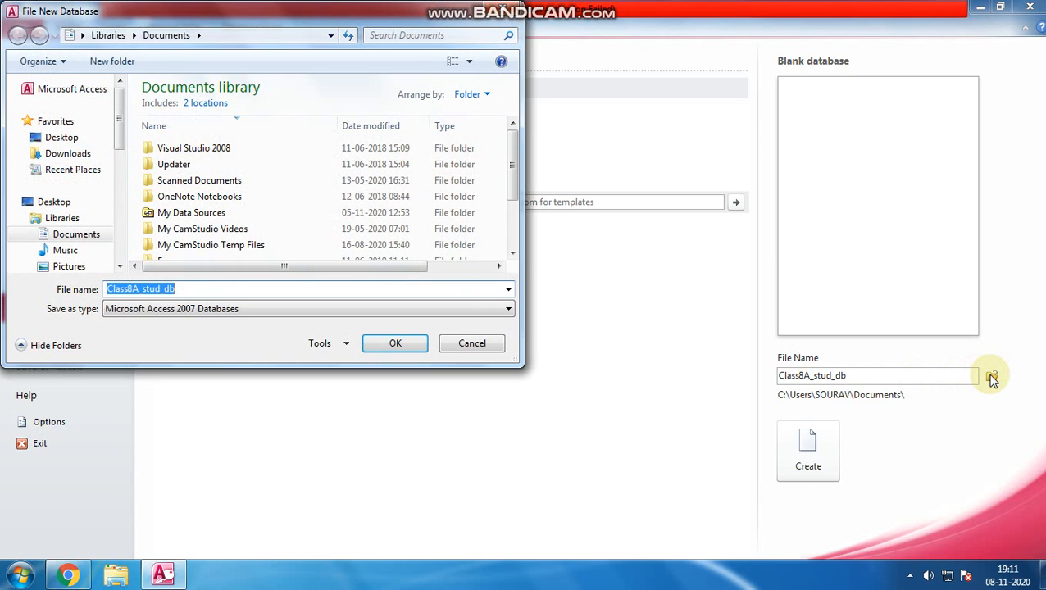
{"action": "left_click", "coordinate": [66, 137]}
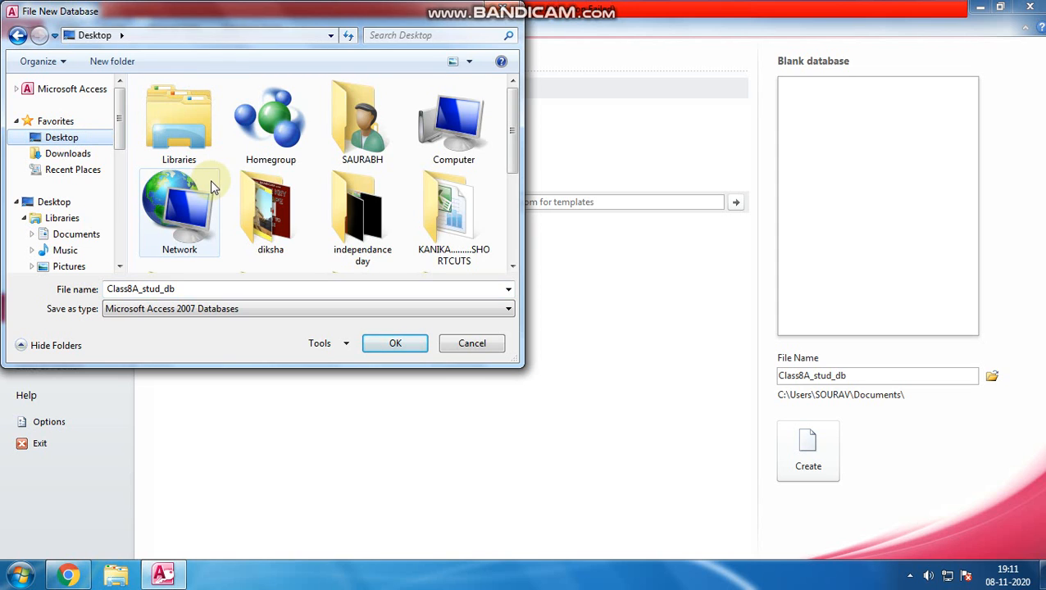
{"action": "left_click", "coordinate": [397, 348]}
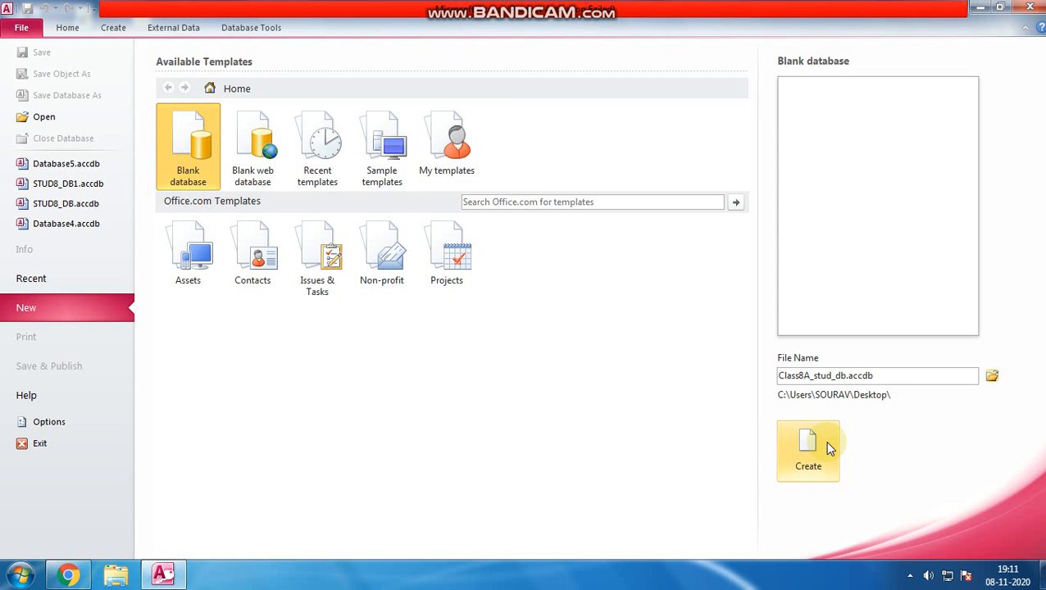
{"action": "left_click", "coordinate": [808, 450]}
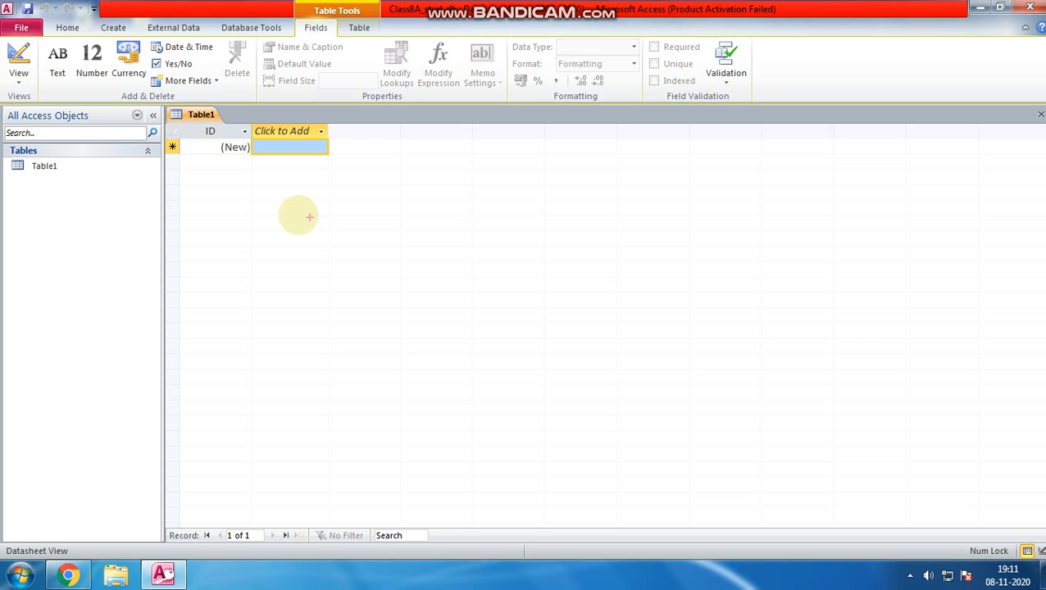
{"action": "mouse_move", "coordinate": [228, 210]}
{"action": "left_mouse_down"}
{"action": "mouse_move", "coordinate": [609, 210]}
{"action": "mouse_move", "coordinate": [717, 176]}
{"action": "mouse_move", "coordinate": [343, 250]}
{"action": "mouse_move", "coordinate": [277, 408]}
{"action": "mouse_move", "coordinate": [1034, 303]}
{"action": "mouse_move", "coordinate": [882, 416]}
{"action": "mouse_move", "coordinate": [1042, 394]}
{"action": "left_mouse_up"}
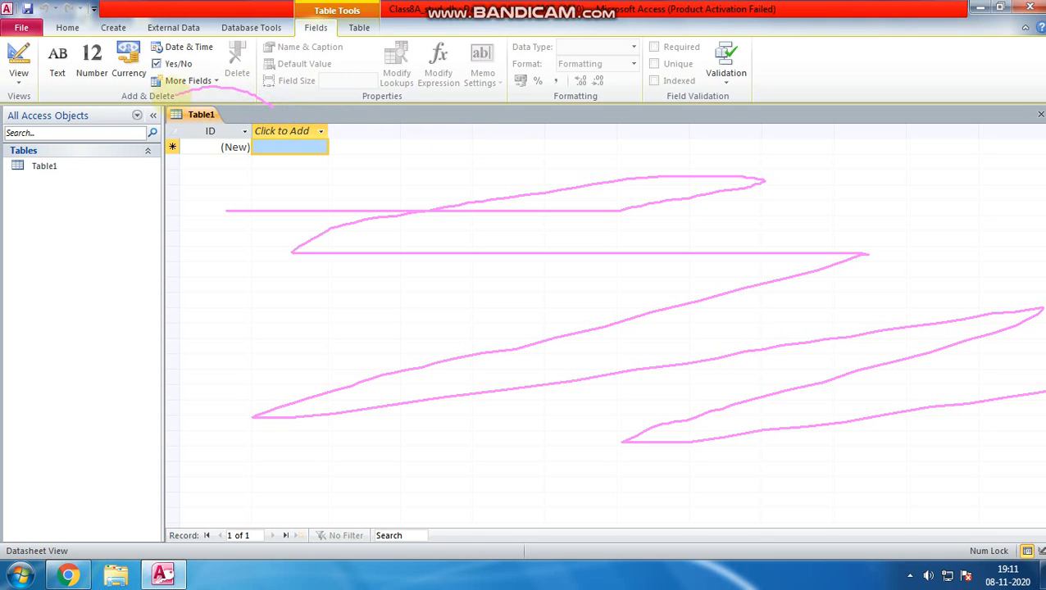
{"action": "mouse_move", "coordinate": [178, 131]}
{"action": "left_mouse_down"}
{"action": "mouse_move", "coordinate": [232, 120]}
{"action": "mouse_move", "coordinate": [245, 92]}
{"action": "left_mouse_up"}
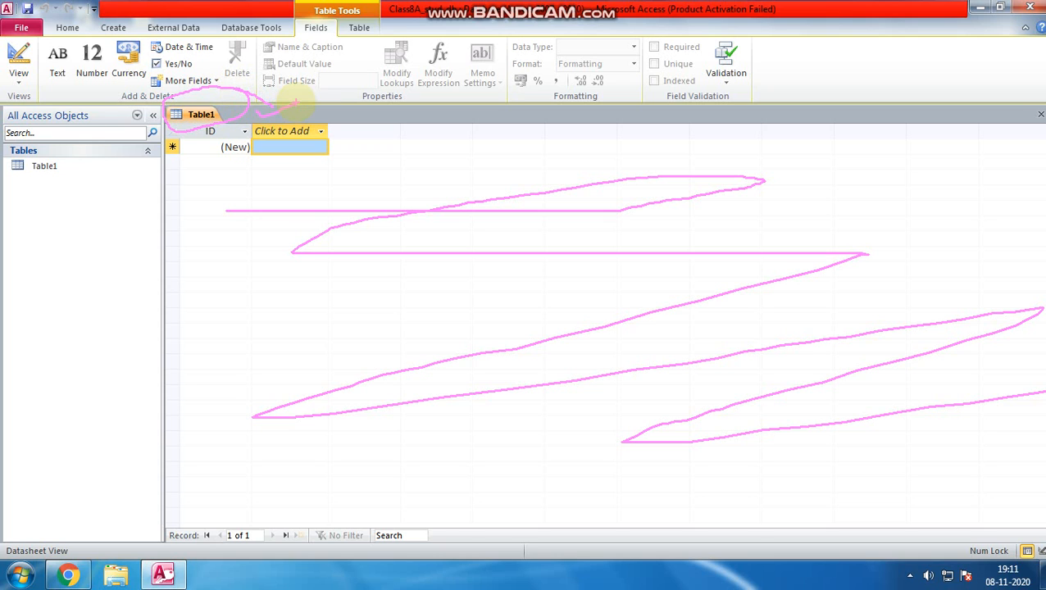
{"action": "mouse_move", "coordinate": [7, 197]}
{"action": "left_mouse_down"}
{"action": "mouse_move", "coordinate": [143, 187]}
{"action": "mouse_move", "coordinate": [23, 233]}
{"action": "mouse_move", "coordinate": [98, 238]}
{"action": "mouse_move", "coordinate": [41, 259]}
{"action": "mouse_move", "coordinate": [60, 294]}
{"action": "mouse_move", "coordinate": [42, 343]}
{"action": "mouse_move", "coordinate": [138, 361]}
{"action": "mouse_move", "coordinate": [66, 404]}
{"action": "mouse_move", "coordinate": [160, 423]}
{"action": "mouse_move", "coordinate": [78, 469]}
{"action": "left_mouse_up"}
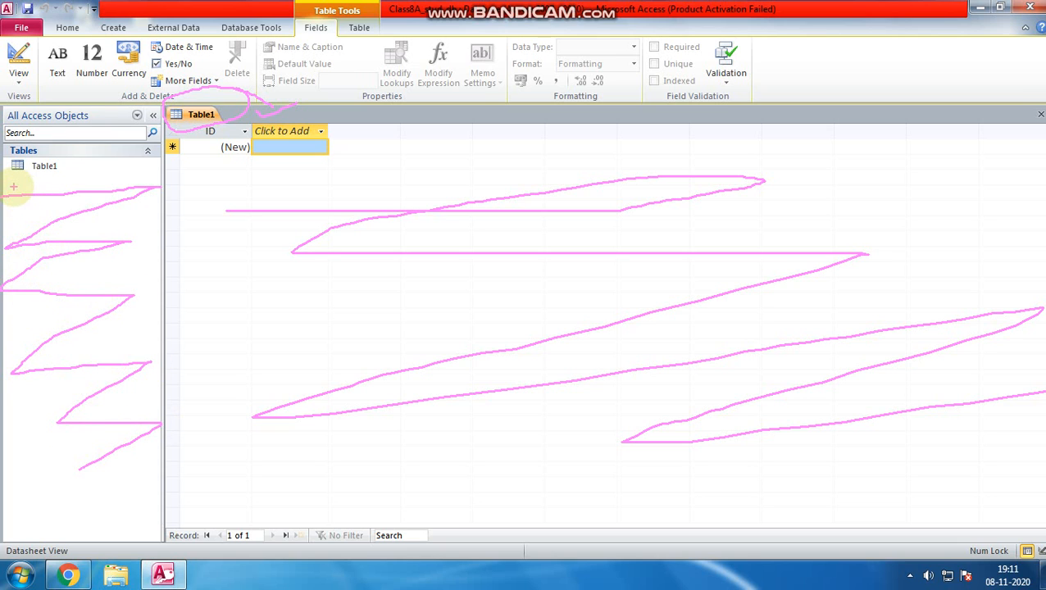
{"action": "mouse_move", "coordinate": [9, 182]}
{"action": "left_mouse_down"}
{"action": "mouse_move", "coordinate": [47, 189]}
{"action": "mouse_move", "coordinate": [72, 166]}
{"action": "mouse_move", "coordinate": [41, 151]}
{"action": "mouse_move", "coordinate": [5, 156]}
{"action": "left_mouse_up"}
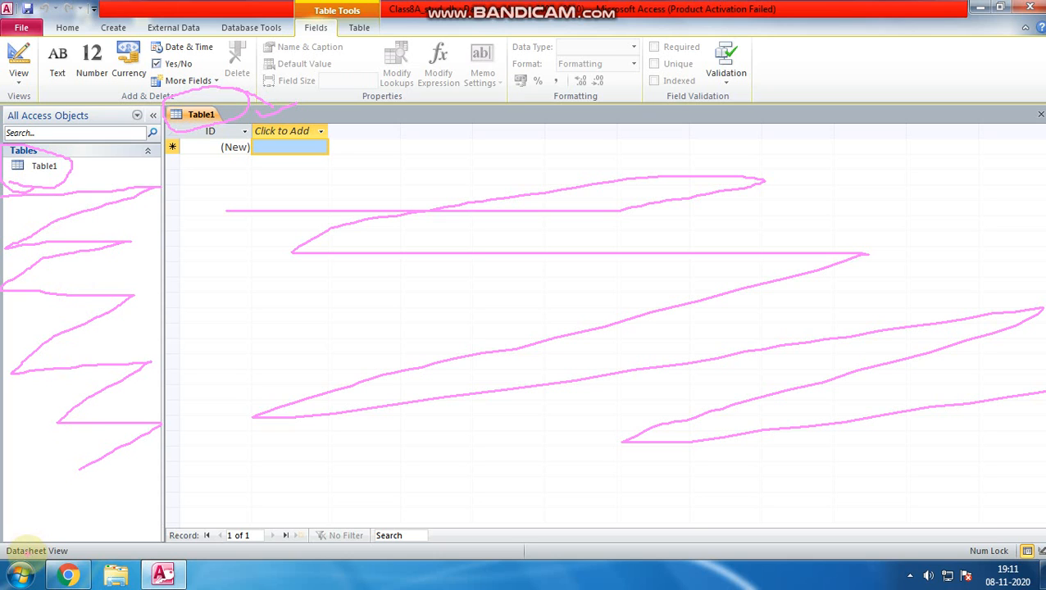
{"action": "mouse_move", "coordinate": [82, 545]}
{"action": "left_mouse_down"}
{"action": "mouse_move", "coordinate": [13, 541]}
{"action": "mouse_move", "coordinate": [7, 573]}
{"action": "mouse_move", "coordinate": [49, 582]}
{"action": "left_mouse_up"}
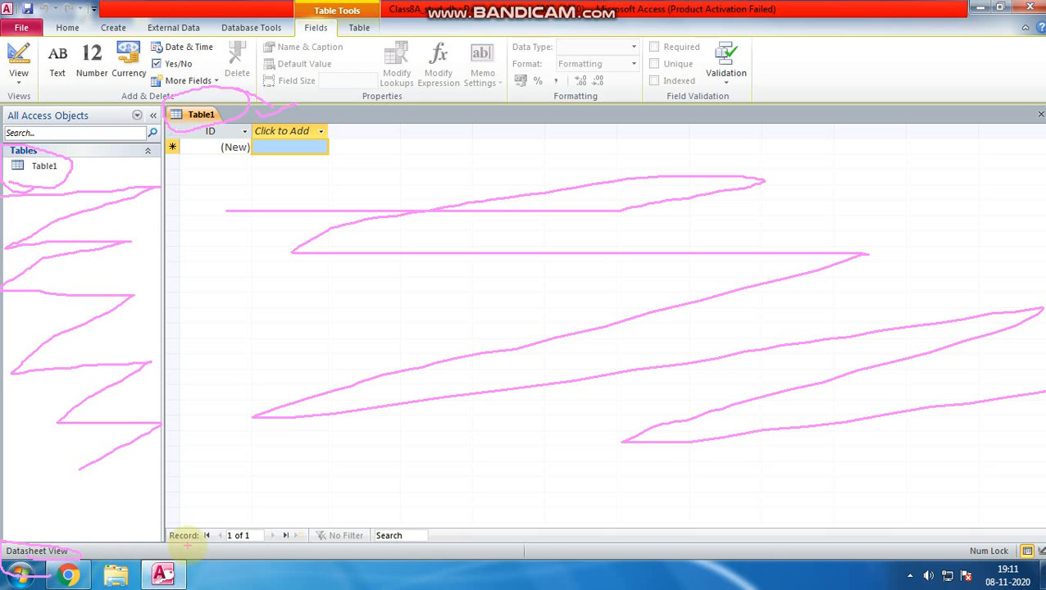
{"action": "mouse_move", "coordinate": [60, 38]}
{"action": "left_mouse_down"}
{"action": "mouse_move", "coordinate": [3, 10]}
{"action": "mouse_move", "coordinate": [47, 58]}
{"action": "left_mouse_up"}
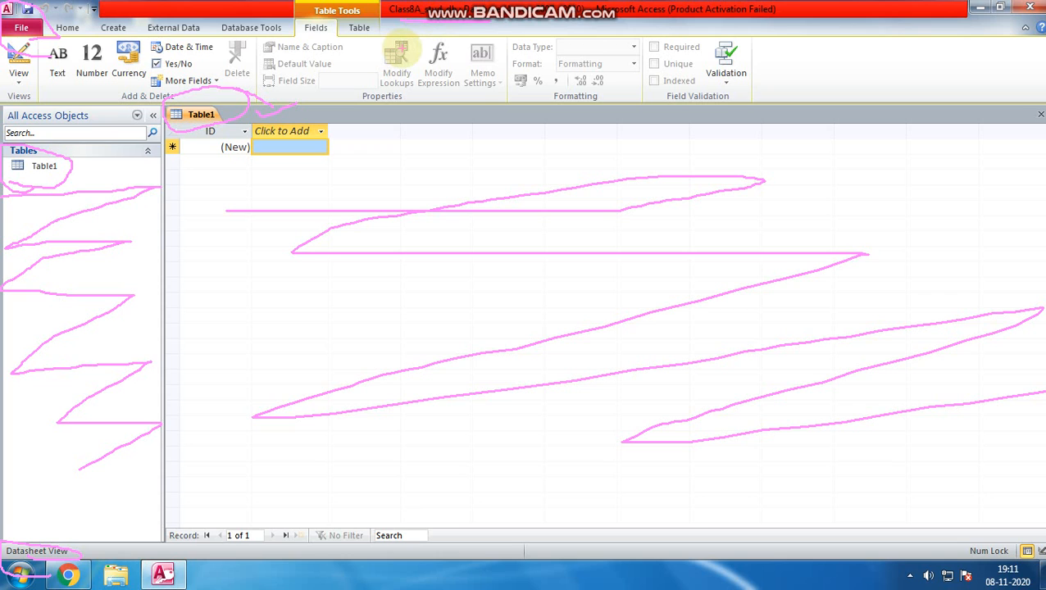
{"action": "mouse_move", "coordinate": [416, 33]}
{"action": "left_mouse_down"}
{"action": "mouse_move", "coordinate": [718, 28]}
{"action": "mouse_move", "coordinate": [834, 94]}
{"action": "mouse_move", "coordinate": [519, 127]}
{"action": "left_mouse_up"}
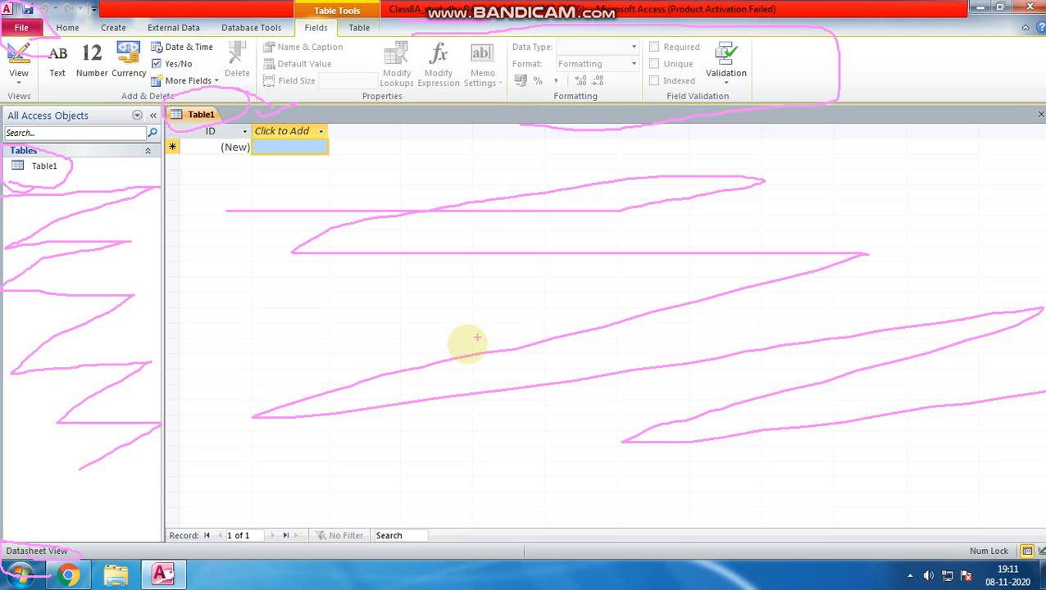
{"action": "mouse_move", "coordinate": [337, 512]}
{"action": "left_mouse_down"}
{"action": "mouse_move", "coordinate": [145, 518]}
{"action": "mouse_move", "coordinate": [151, 541]}
{"action": "mouse_move", "coordinate": [337, 529]}
{"action": "mouse_move", "coordinate": [304, 496]}
{"action": "left_mouse_up"}
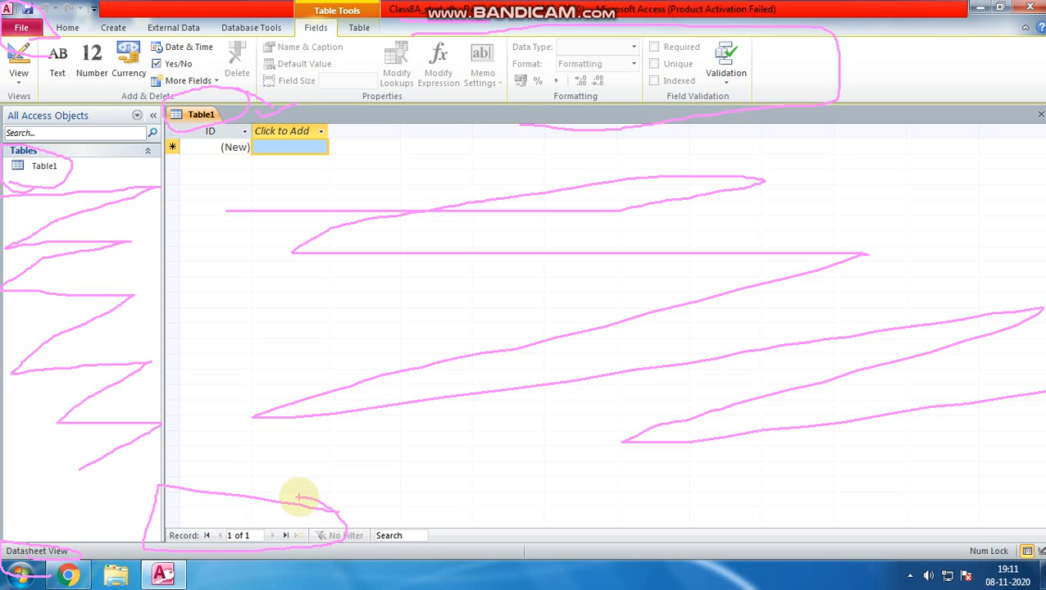
{"action": "key", "text": "Escape"}
{"action": "key", "text": "ctrl+1"}
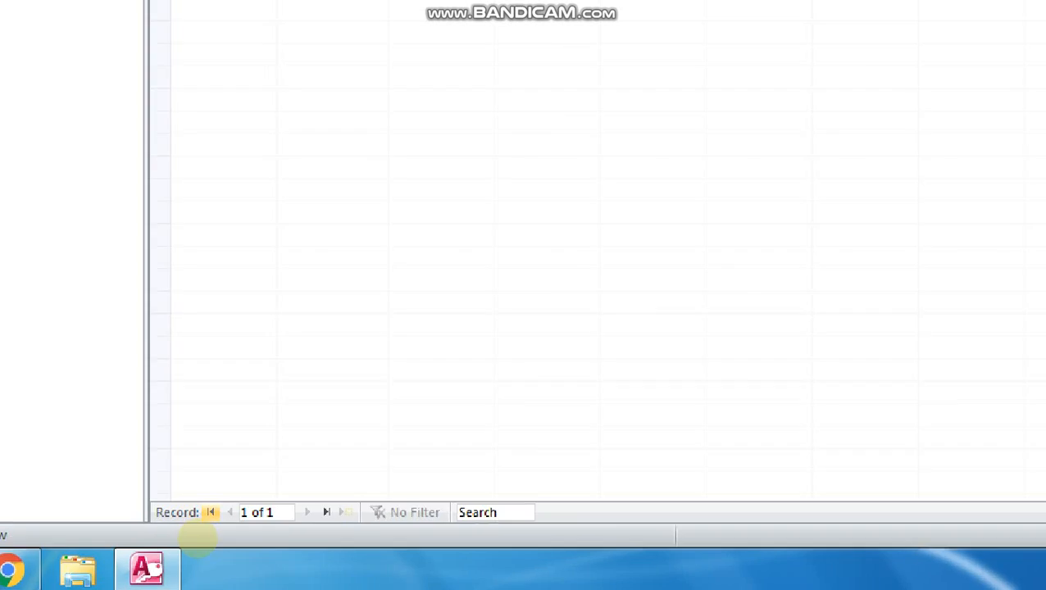
{"action": "left_click", "coordinate": [257, 494]}
{"action": "mouse_move", "coordinate": [283, 484]}
{"action": "left_mouse_down"}
{"action": "mouse_move", "coordinate": [151, 480]}
{"action": "mouse_move", "coordinate": [82, 566]}
{"action": "mouse_move", "coordinate": [385, 531]}
{"action": "mouse_move", "coordinate": [353, 480]}
{"action": "mouse_move", "coordinate": [279, 479]}
{"action": "left_mouse_up"}
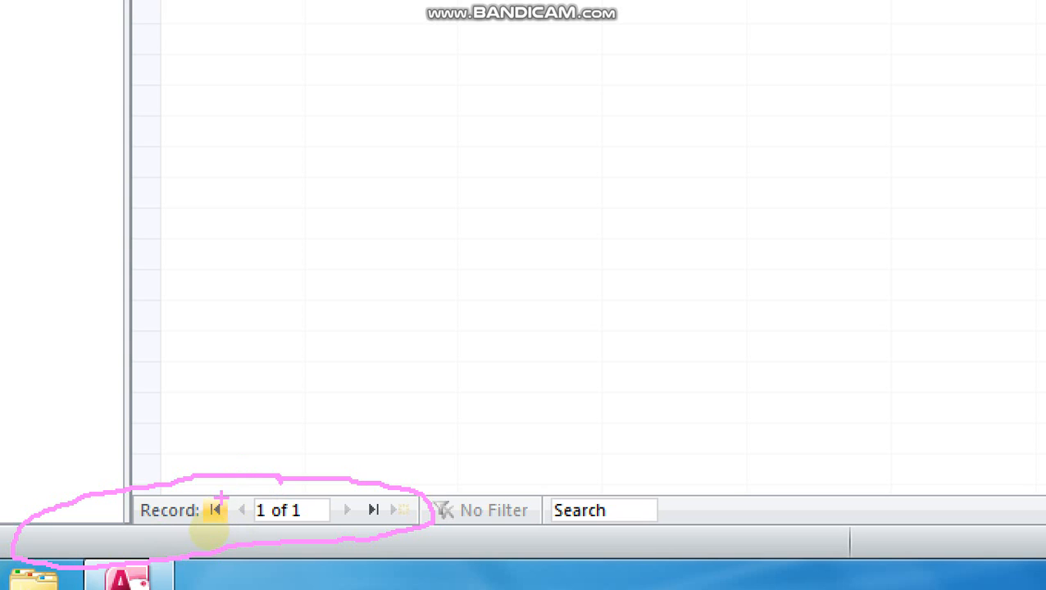
{"action": "left_click_drag", "start_coordinate": [213, 505], "coordinate": [261, 446]}
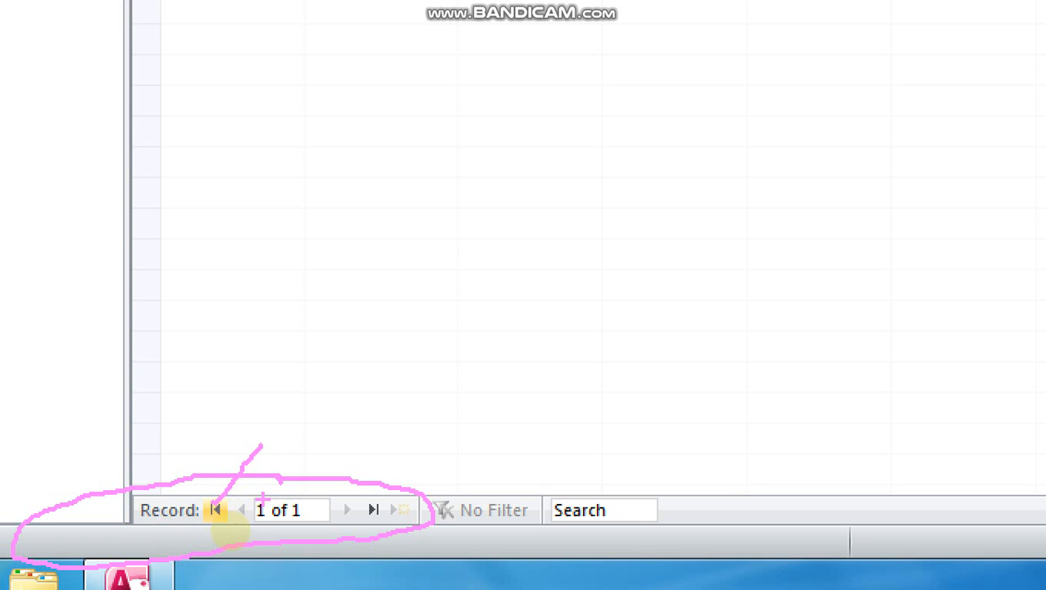
{"action": "left_click_drag", "start_coordinate": [241, 496], "coordinate": [279, 467]}
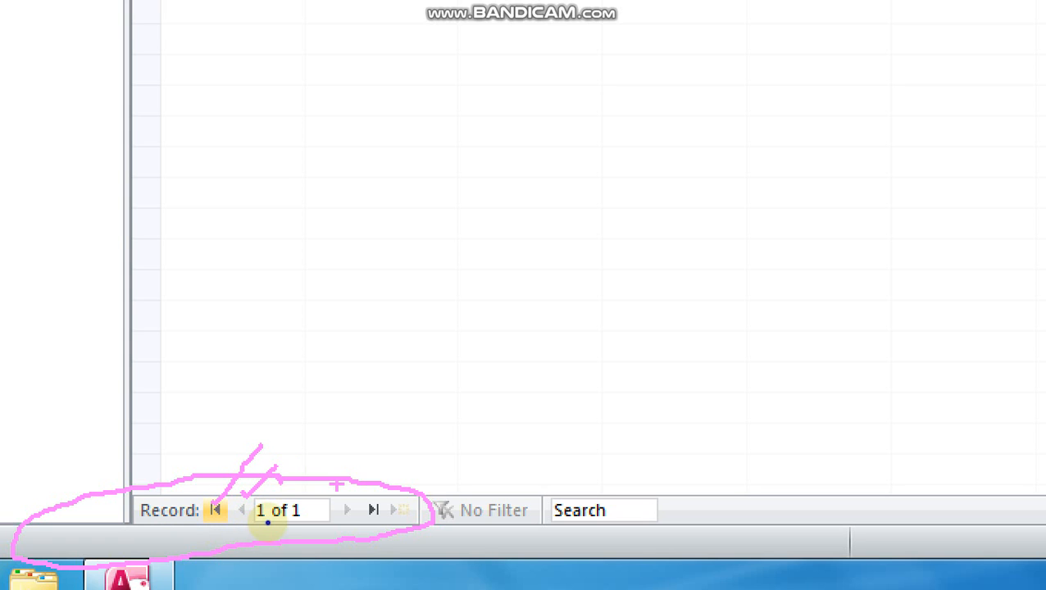
{"action": "mouse_move", "coordinate": [366, 504]}
{"action": "left_mouse_down"}
{"action": "mouse_move", "coordinate": [415, 451]}
{"action": "mouse_move", "coordinate": [402, 492]}
{"action": "mouse_move", "coordinate": [440, 476]}
{"action": "left_mouse_up"}
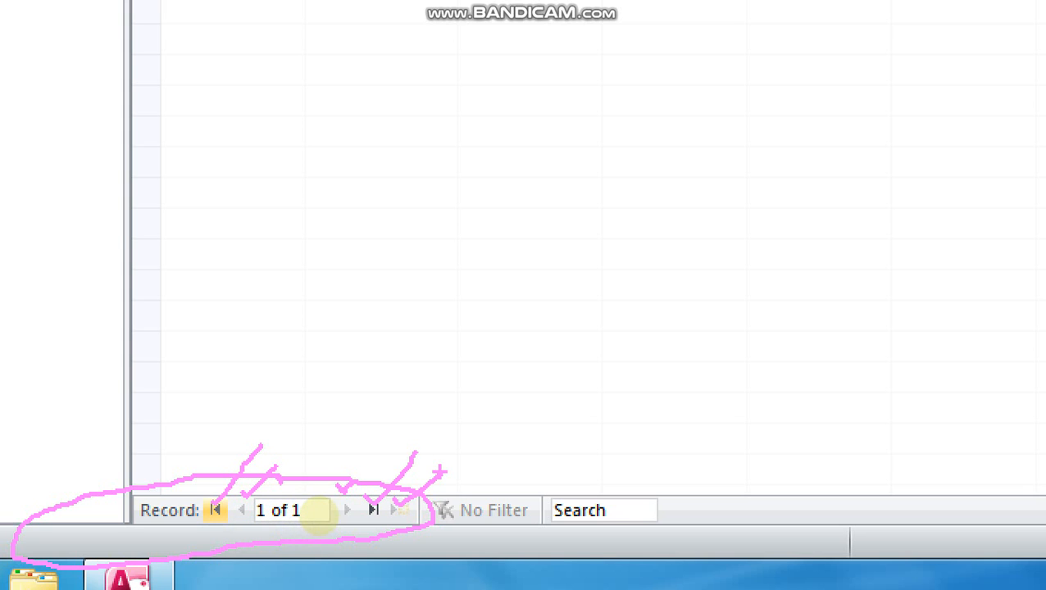
{"action": "key", "text": "Escape"}
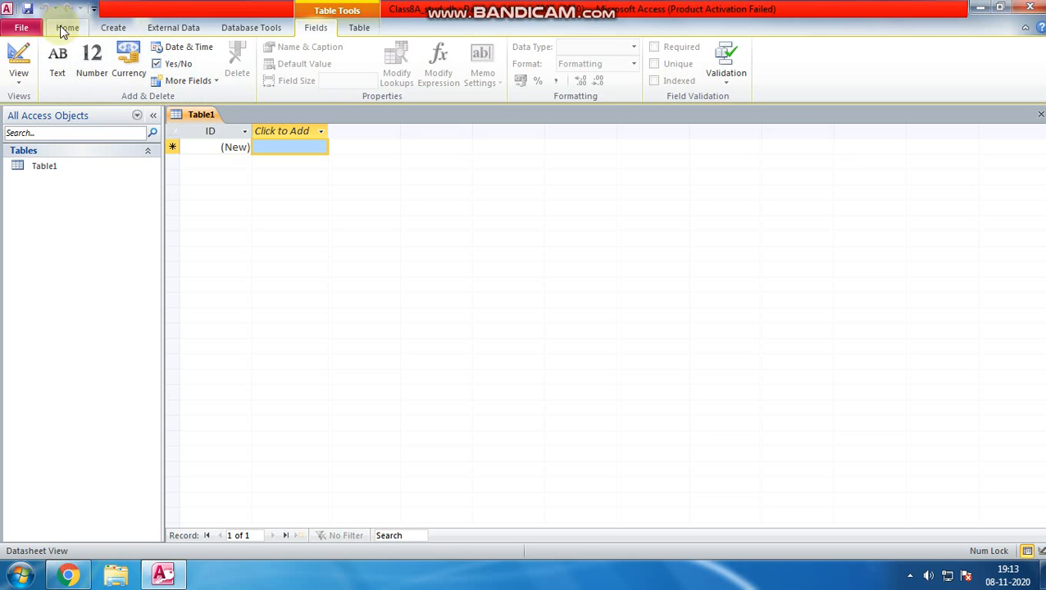
Switch the new table to Design View, saving it under the name personal_detail
{"action": "left_click", "coordinate": [19, 76]}
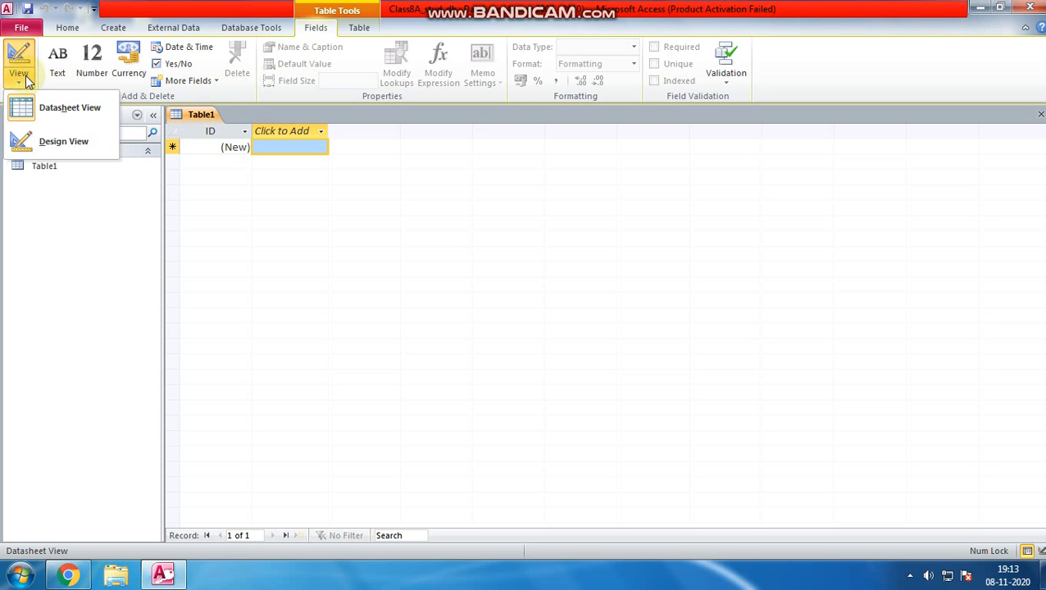
{"action": "left_click", "coordinate": [84, 140]}
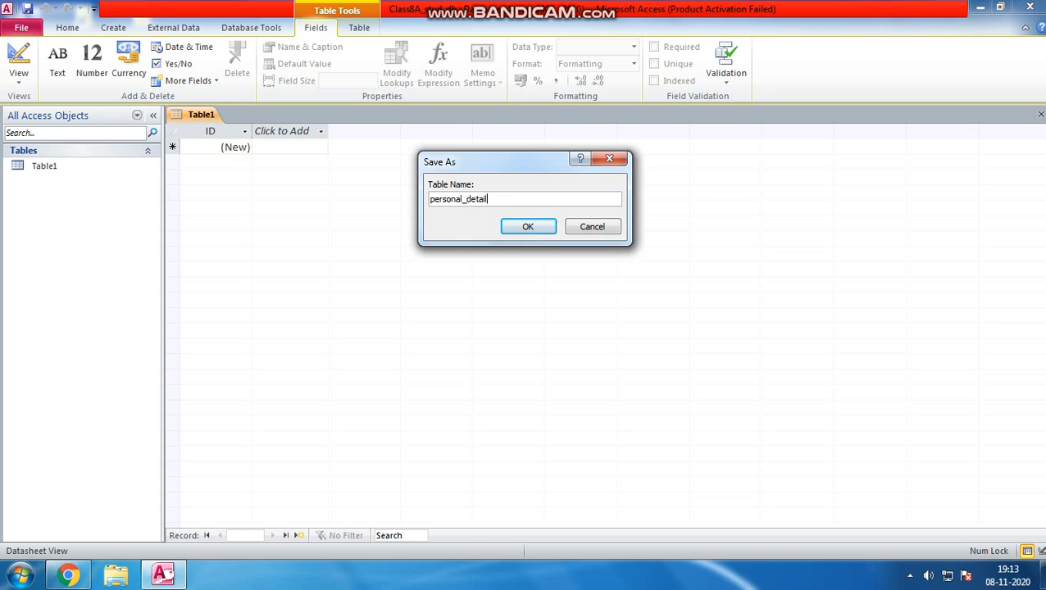
{"action": "left_click", "coordinate": [521, 230]}
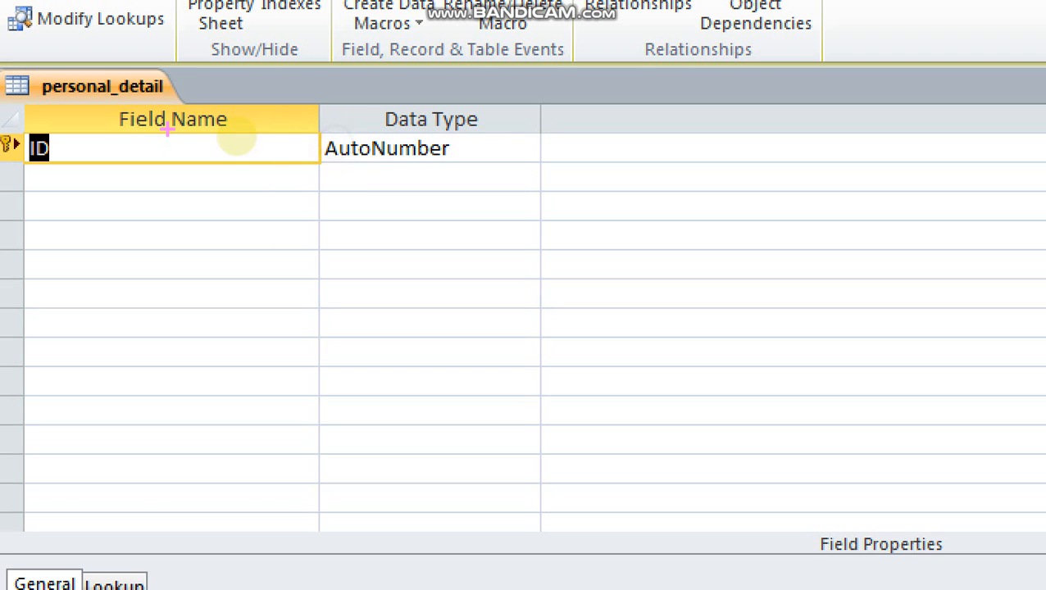
{"action": "mouse_move", "coordinate": [113, 133]}
{"action": "left_mouse_down"}
{"action": "mouse_move", "coordinate": [246, 140]}
{"action": "mouse_move", "coordinate": [181, 97]}
{"action": "mouse_move", "coordinate": [96, 112]}
{"action": "left_mouse_up"}
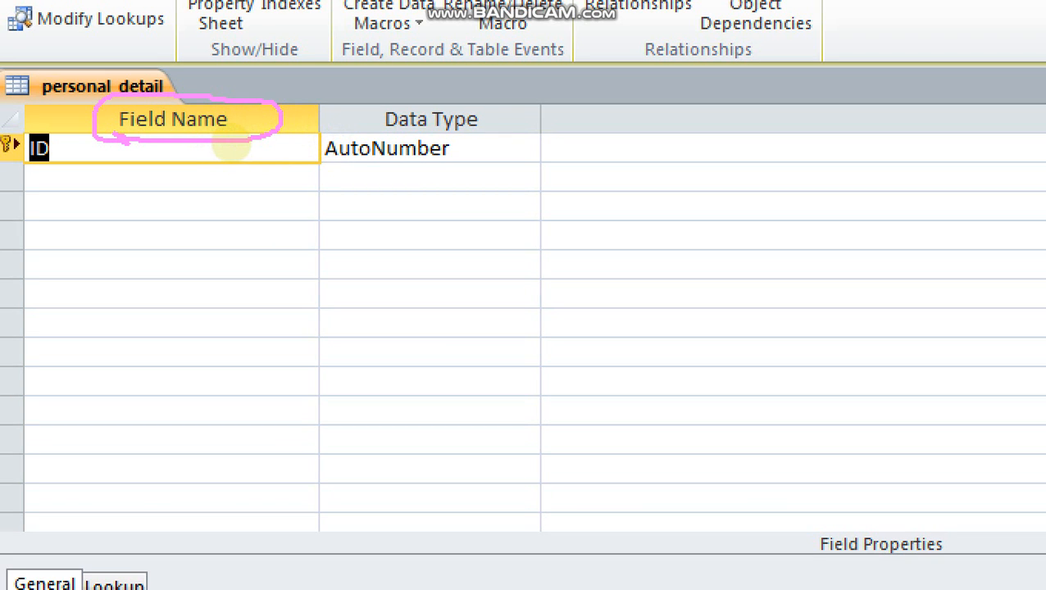
{"action": "mouse_move", "coordinate": [348, 141]}
{"action": "left_mouse_down"}
{"action": "mouse_move", "coordinate": [525, 117]}
{"action": "mouse_move", "coordinate": [339, 121]}
{"action": "mouse_move", "coordinate": [356, 139]}
{"action": "left_mouse_up"}
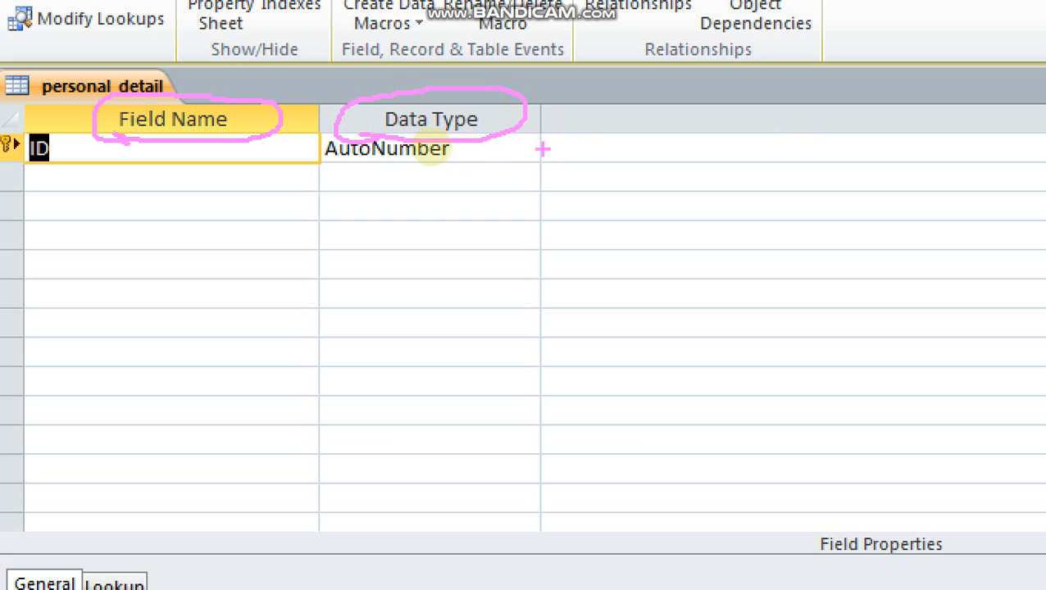
{"action": "left_click_drag", "start_coordinate": [411, 168], "coordinate": [549, 164]}
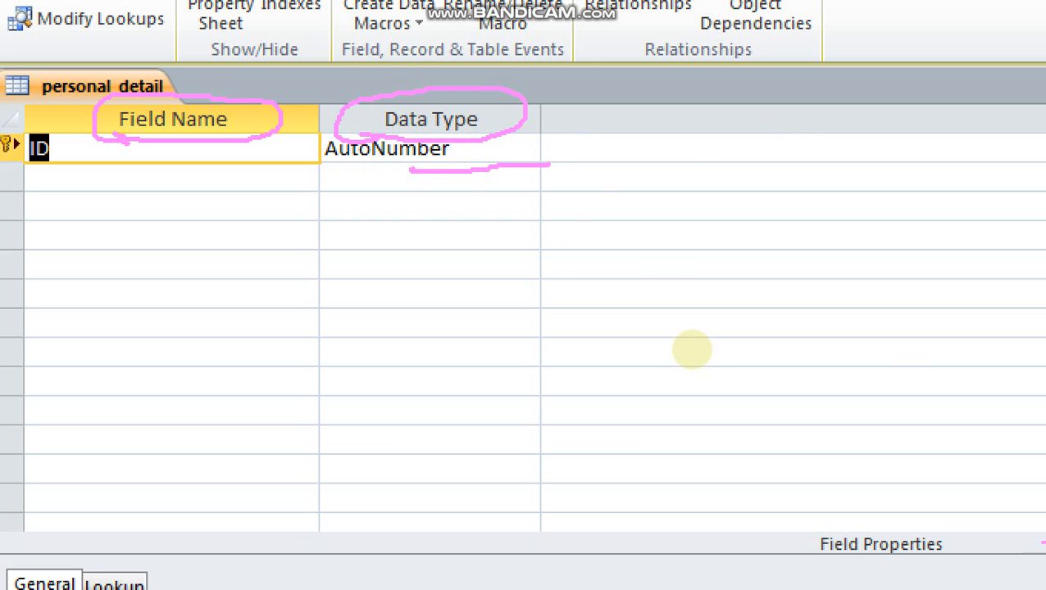
{"action": "mouse_move", "coordinate": [970, 528]}
{"action": "left_mouse_down"}
{"action": "mouse_move", "coordinate": [943, 466]}
{"action": "mouse_move", "coordinate": [788, 496]}
{"action": "mouse_move", "coordinate": [800, 572]}
{"action": "mouse_move", "coordinate": [1011, 523]}
{"action": "left_mouse_up"}
{"action": "key", "text": "Escape"}
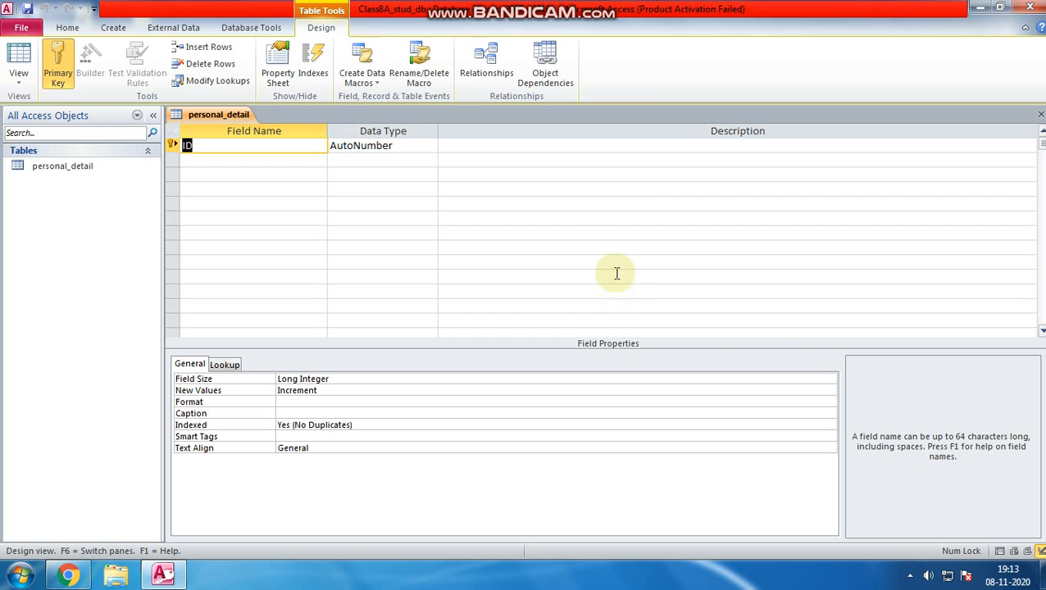
{"action": "mouse_move", "coordinate": [682, 146]}
{"action": "left_mouse_down"}
{"action": "mouse_move", "coordinate": [794, 103]}
{"action": "mouse_move", "coordinate": [684, 131]}
{"action": "left_mouse_up"}
{"action": "key", "text": "Escape"}
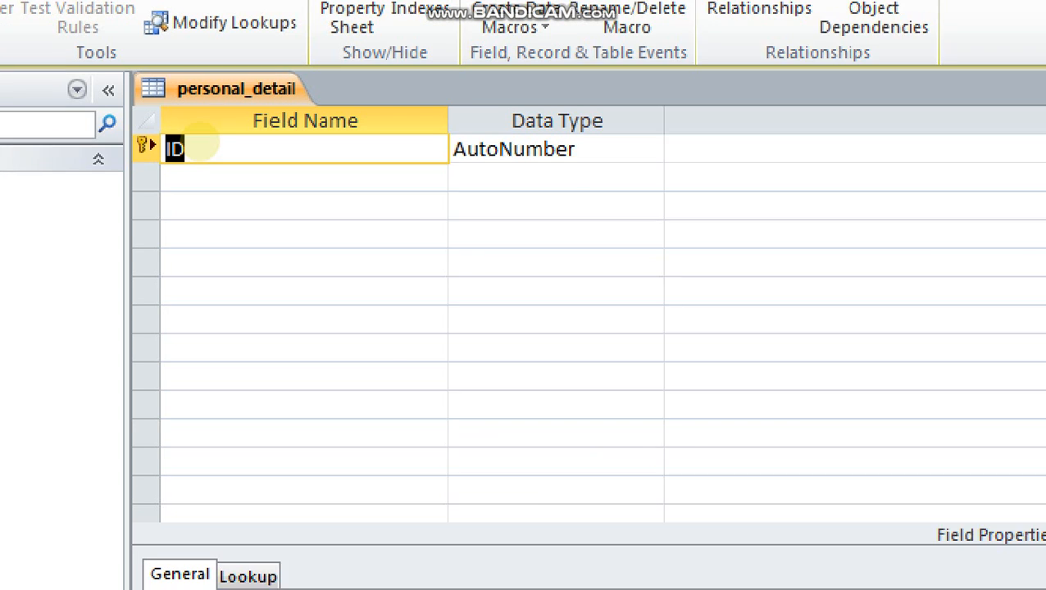
{"action": "mouse_move", "coordinate": [185, 138]}
{"action": "left_mouse_down"}
{"action": "mouse_move", "coordinate": [150, 141]}
{"action": "mouse_move", "coordinate": [127, 187]}
{"action": "mouse_move", "coordinate": [269, 110]}
{"action": "left_mouse_up"}
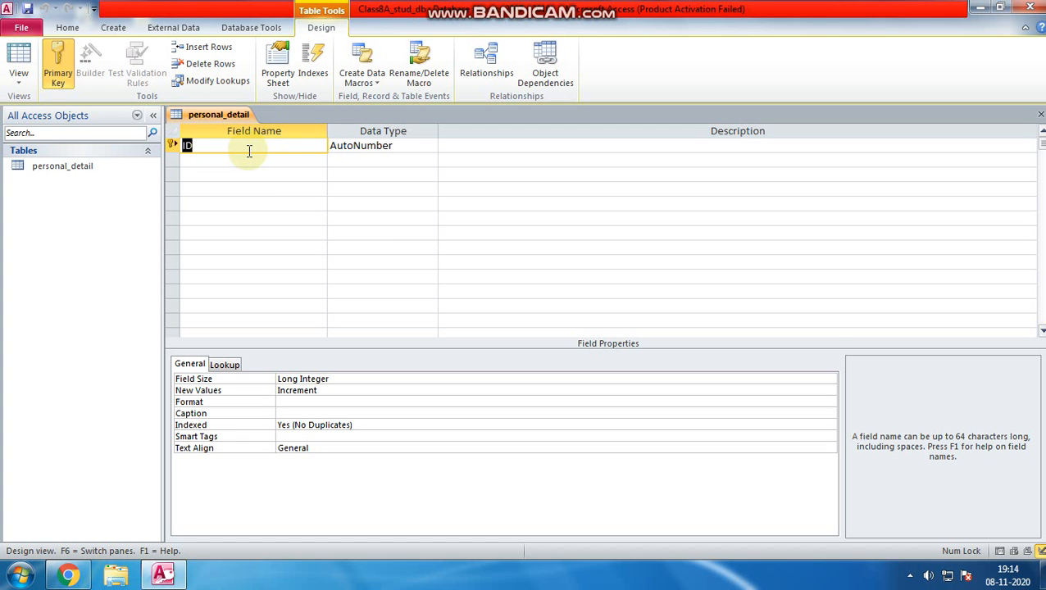
Rename the ID field to Rollno and give it the description "It will store the rollno of the student"
{"action": "key", "text": "BackSpace"}
{"action": "type", "text": "Rollno"}
{"action": "key", "text": "Tab"}
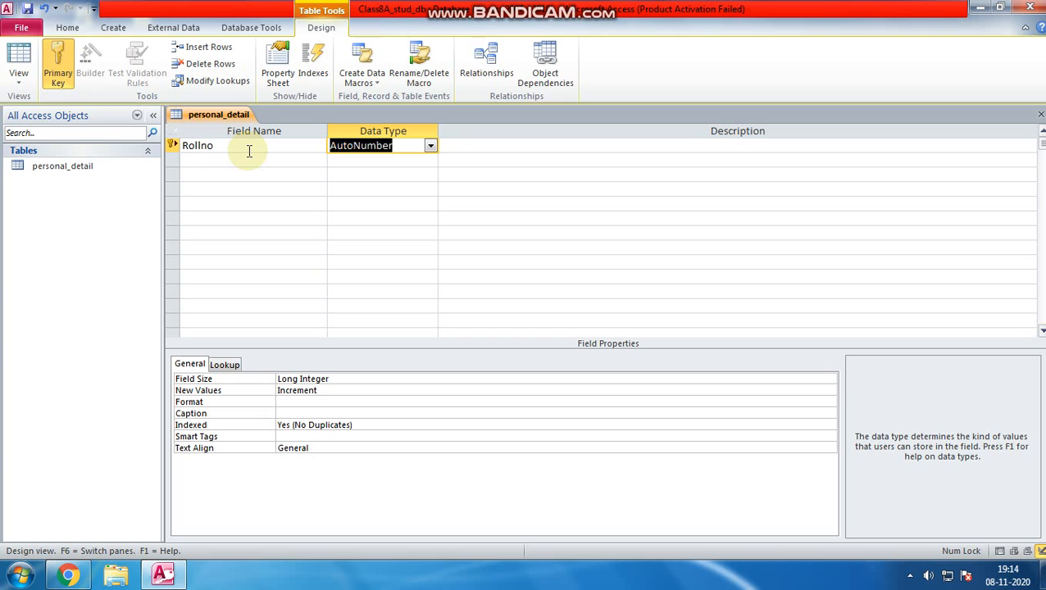
{"action": "key", "text": "Tab"}
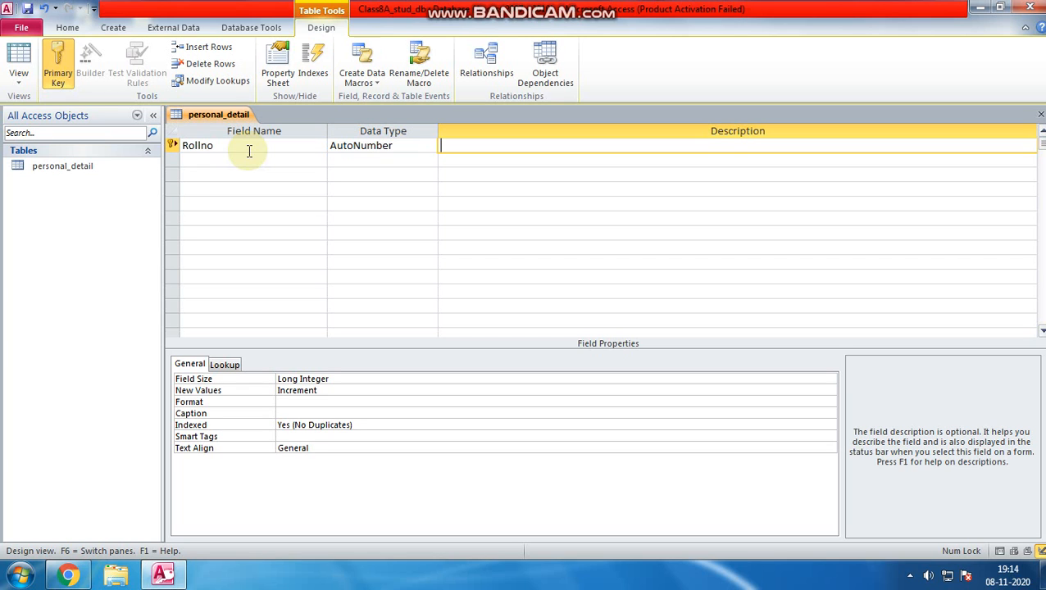
{"action": "type", "text": "It will store the rollno of the student"}
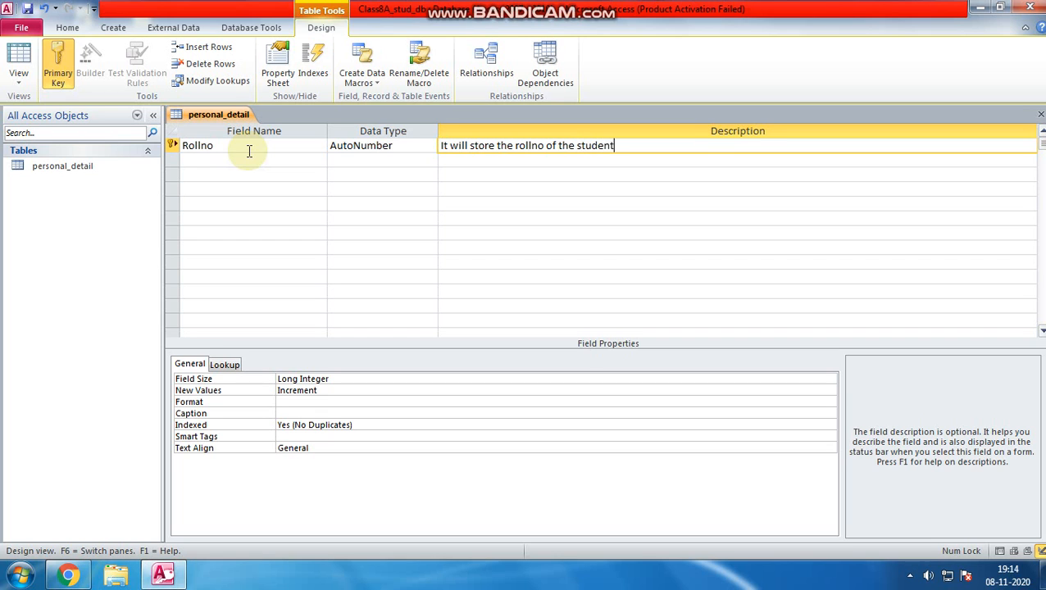
Add a field named Sname below Rollno with the Text data type
{"action": "left_click", "coordinate": [205, 158]}
{"action": "type", "text": "Sname"}
{"action": "key", "text": "Tab"}
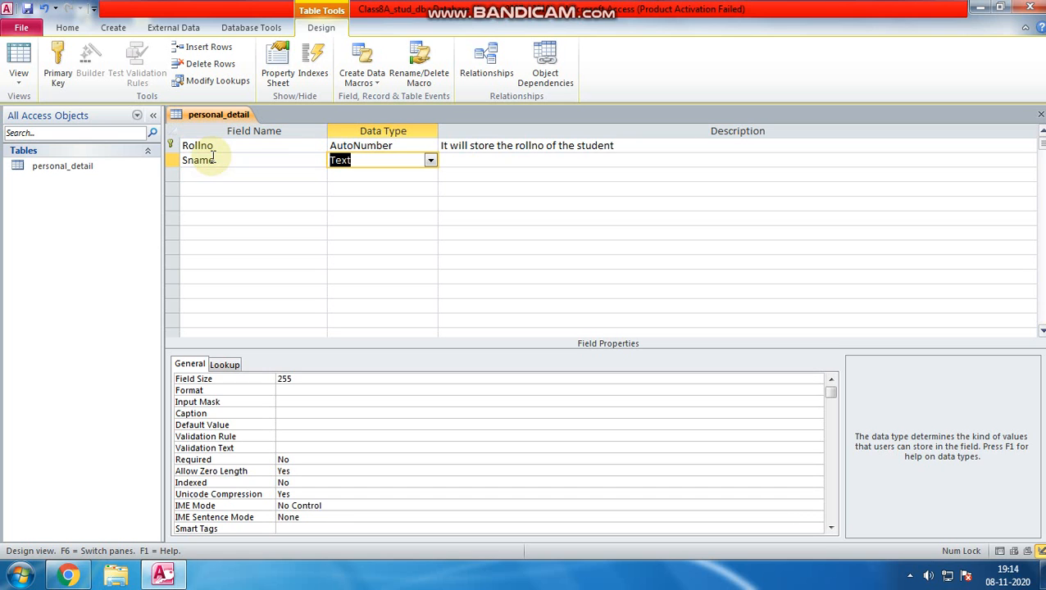
{"action": "left_click", "coordinate": [430, 160]}
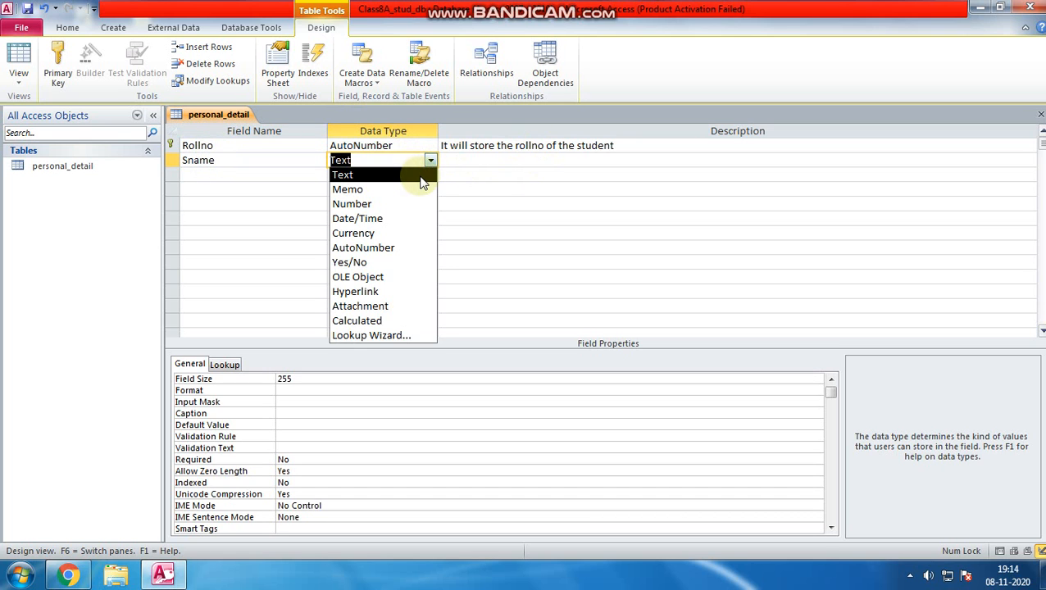
{"action": "left_click", "coordinate": [420, 176]}
{"action": "left_click", "coordinate": [460, 163]}
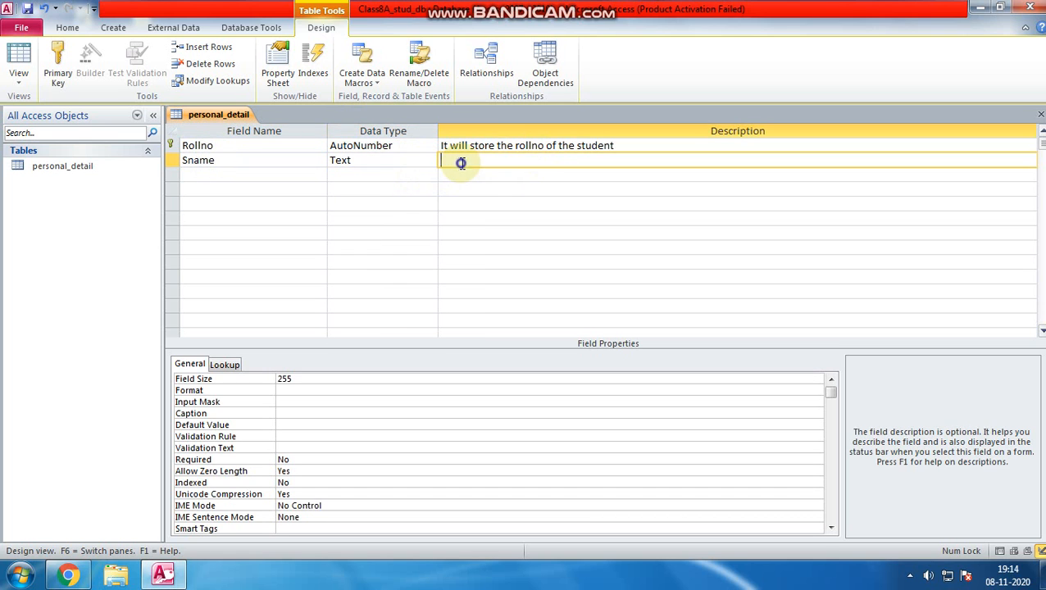
Add a Text field named Fname with the description "Store Father Name"
{"action": "left_click", "coordinate": [229, 177]}
{"action": "type", "text": "Fname"}
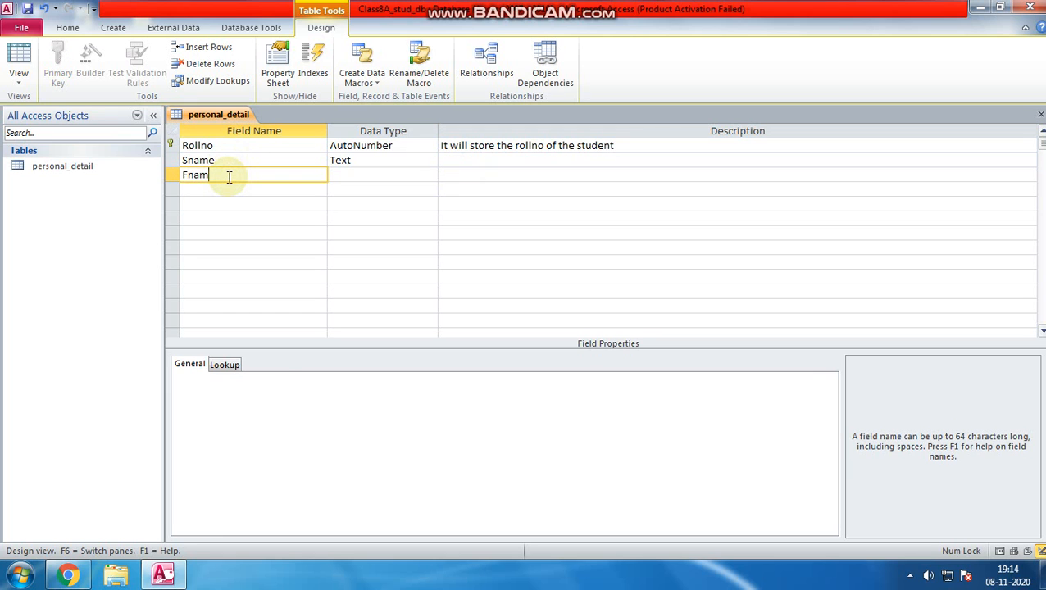
{"action": "key", "text": "Tab"}
{"action": "key", "text": "Tab"}
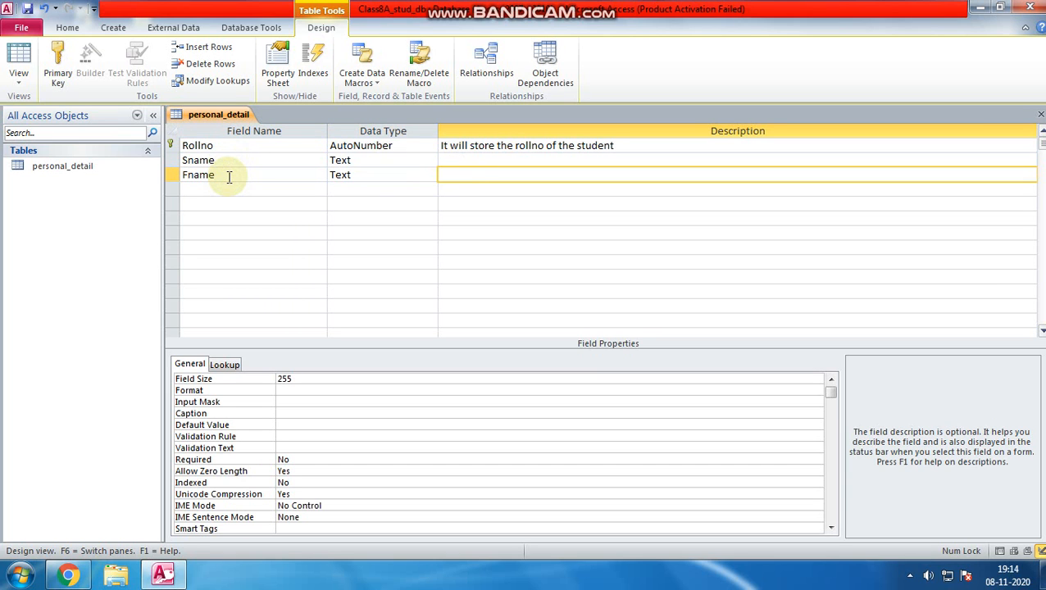
{"action": "type", "text": "Store Father Name"}
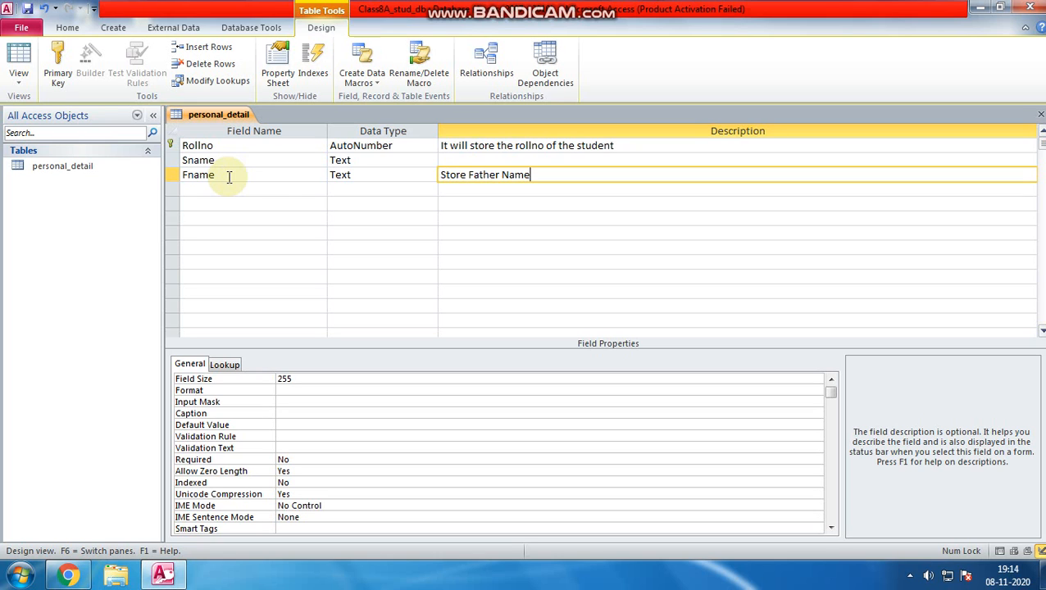
Add a Text field named Mname with the description "Store Mother Name"
{"action": "left_click", "coordinate": [240, 189]}
{"action": "type", "text": "Mname"}
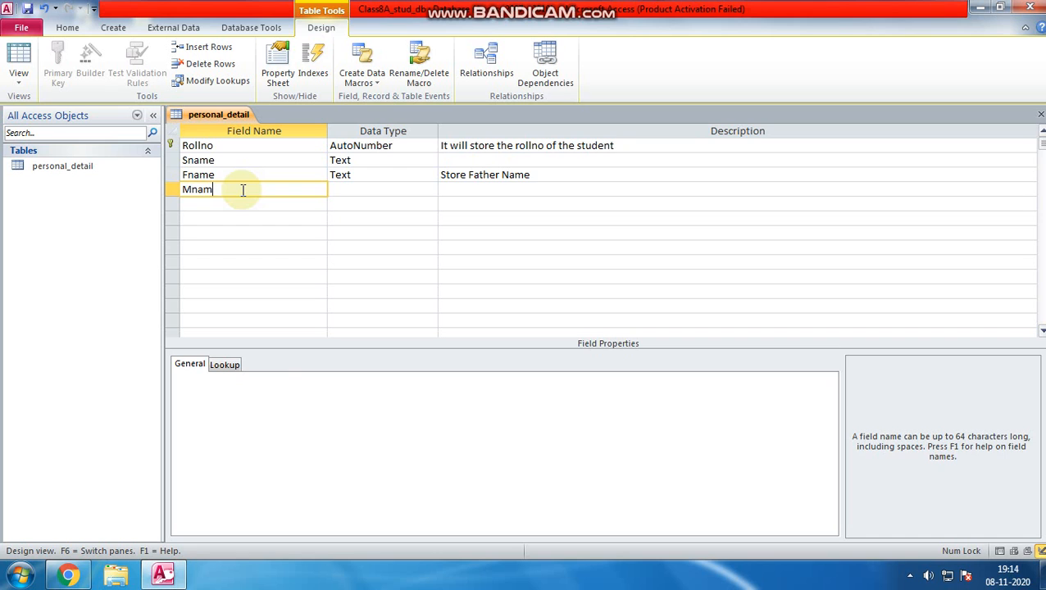
{"action": "key", "text": "Tab"}
{"action": "key", "text": "Tab"}
{"action": "type", "text": "Store Mother Name"}
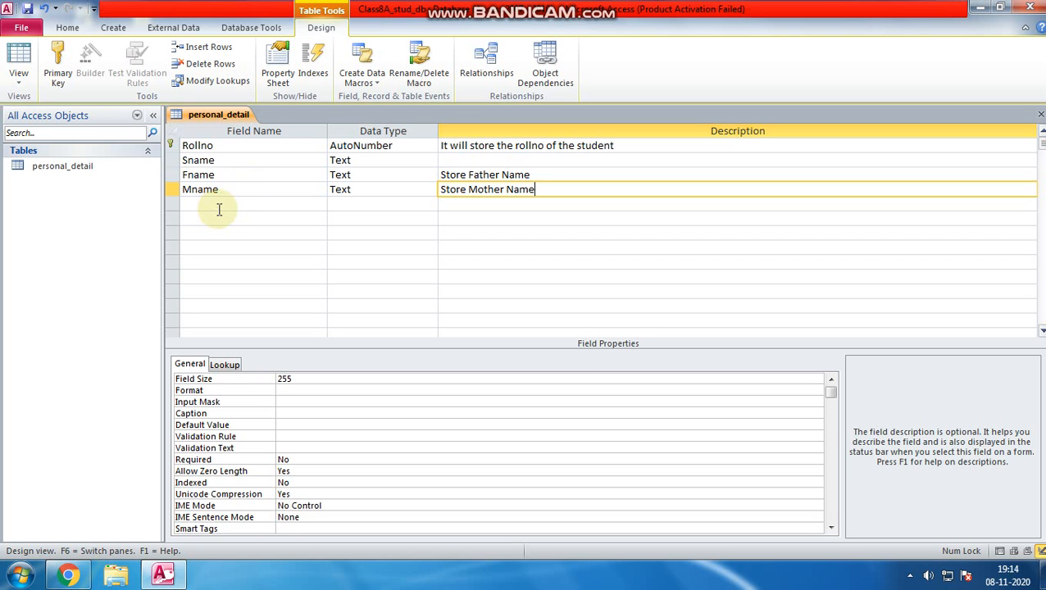
Add a field named Class below Mname and set its data type to Number
{"action": "left_click", "coordinate": [218, 209]}
{"action": "type", "text": "Cl;"}
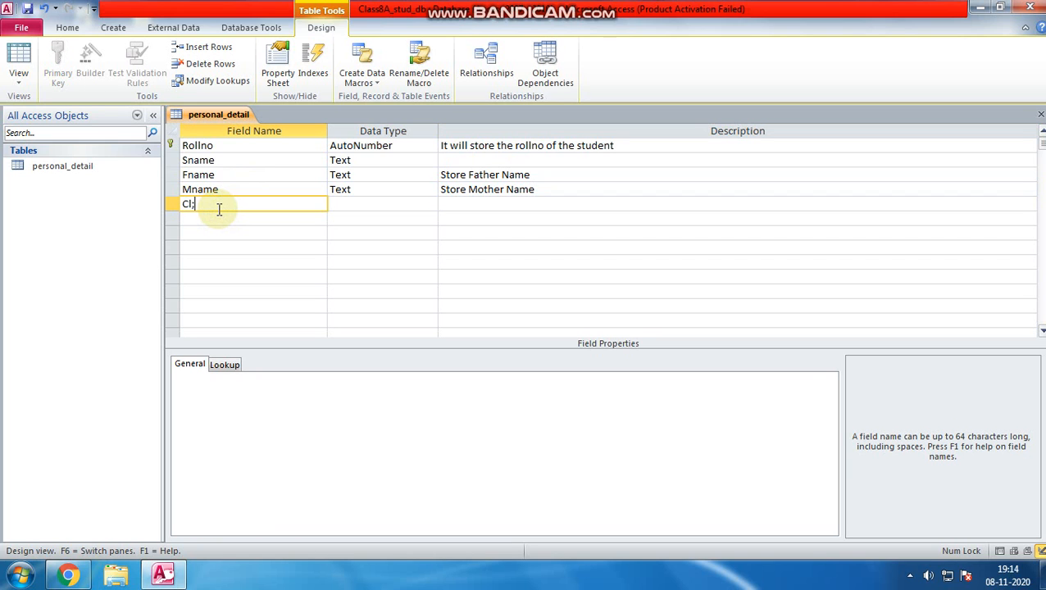
{"action": "type", "text": "as"}
{"action": "key", "text": "Tab"}
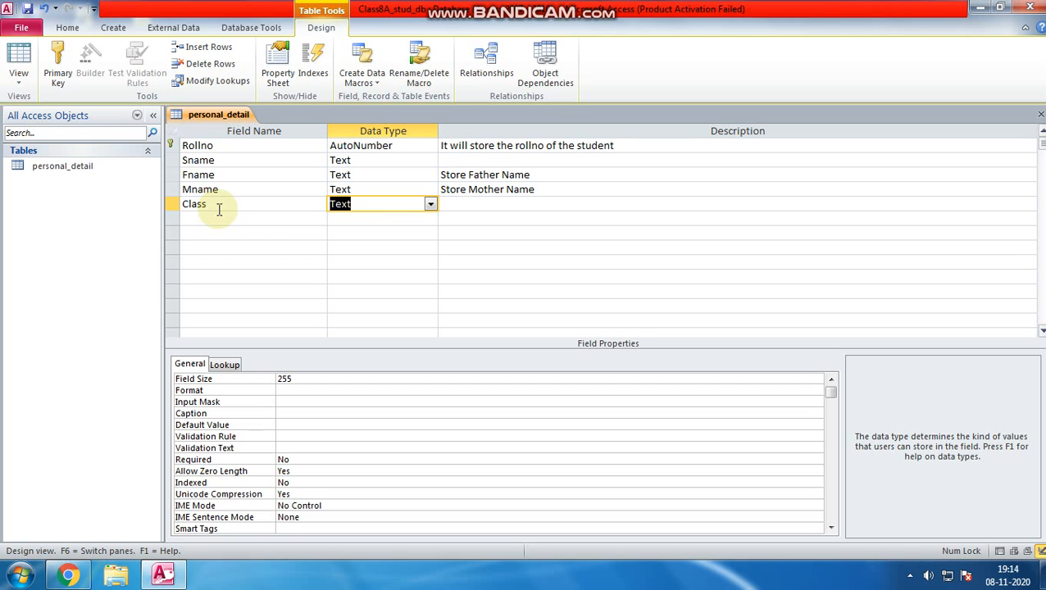
{"action": "left_click", "coordinate": [431, 205]}
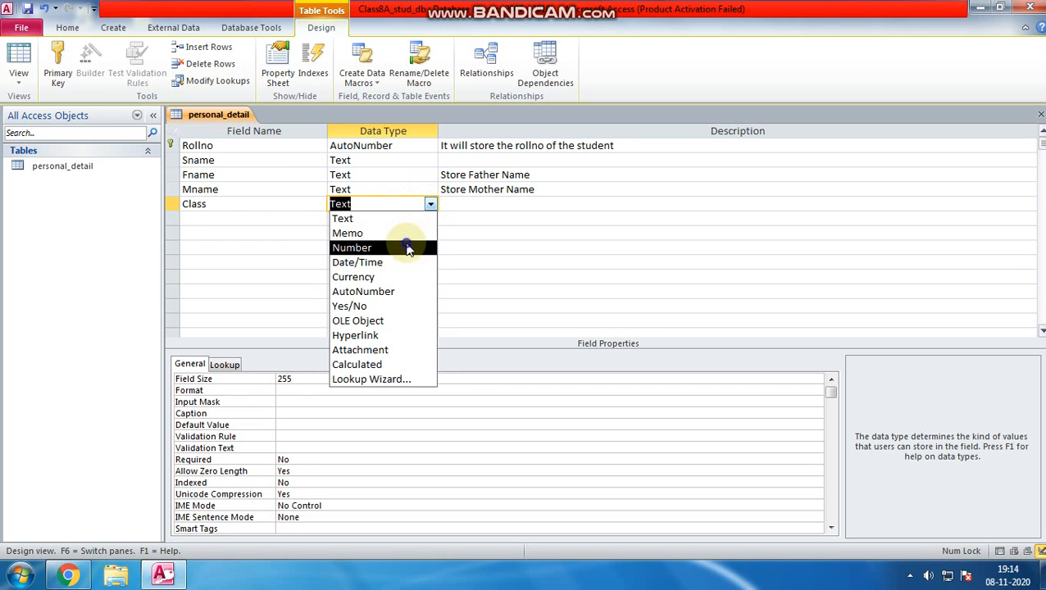
{"action": "left_click", "coordinate": [405, 243]}
Add a field named Sec below Class with the Text data type
{"action": "left_click", "coordinate": [276, 218]}
{"action": "type", "text": "Sec"}
{"action": "left_click", "coordinate": [338, 218]}
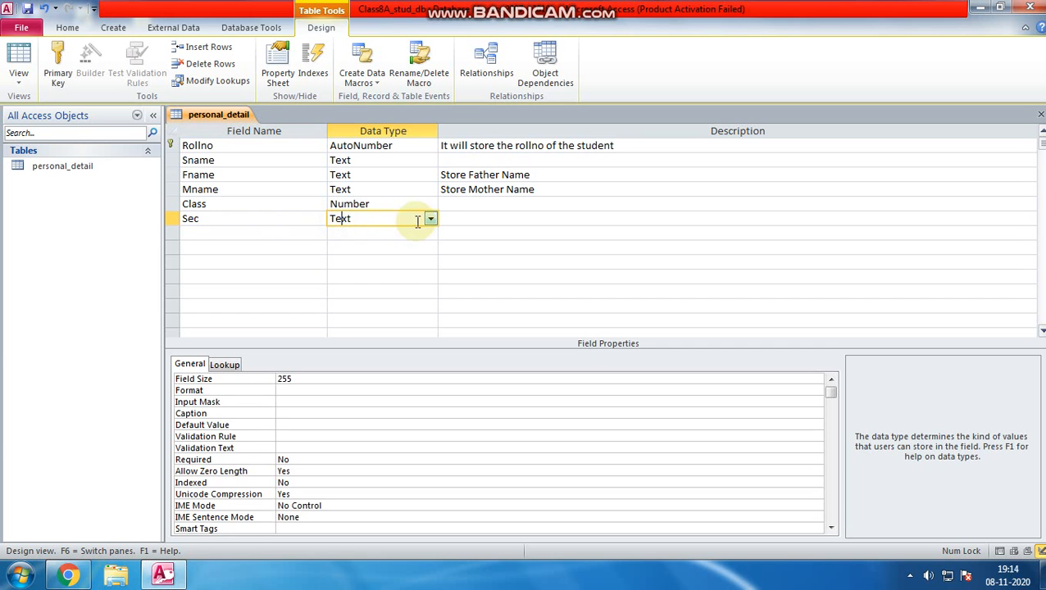
Add a field named Ews below Sec and set its data type to Yes/No
{"action": "left_click", "coordinate": [241, 231]}
{"action": "type", "text": "Ew"}
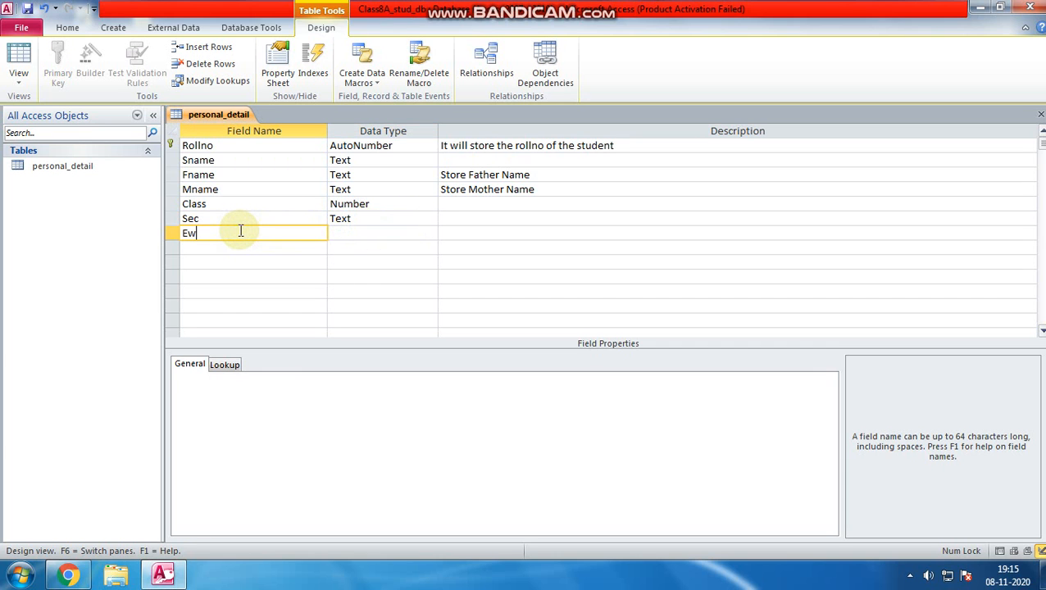
{"action": "type", "text": "s"}
{"action": "left_click", "coordinate": [370, 235]}
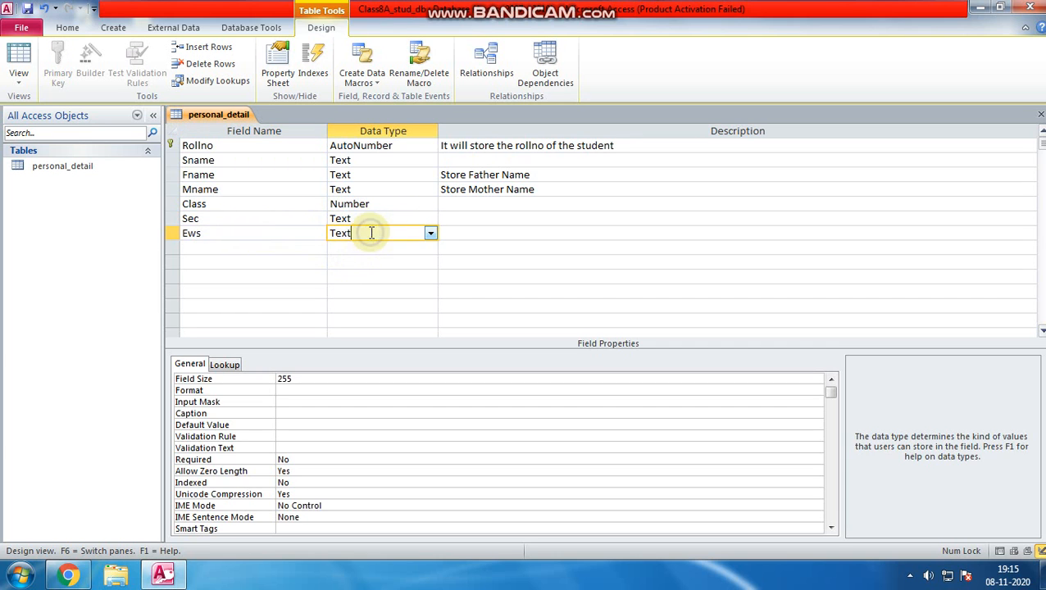
{"action": "left_click", "coordinate": [429, 234]}
{"action": "left_click", "coordinate": [399, 334]}
Add a field named DOB below Ews and set its data type to Date/Time
{"action": "left_click", "coordinate": [298, 246]}
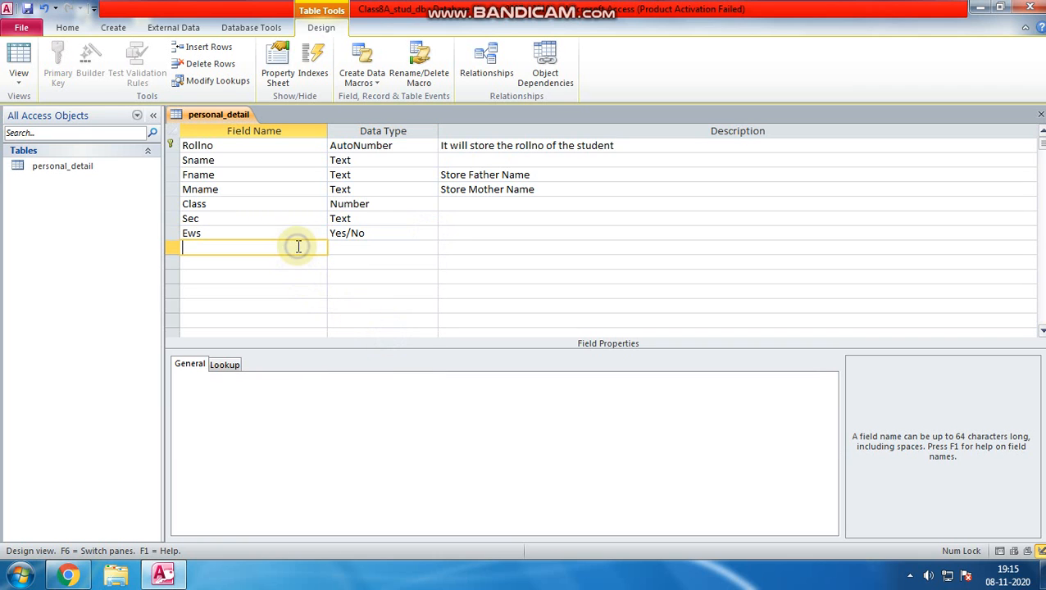
{"action": "type", "text": "DOB"}
{"action": "key", "text": "Tab"}
{"action": "left_click", "coordinate": [430, 248]}
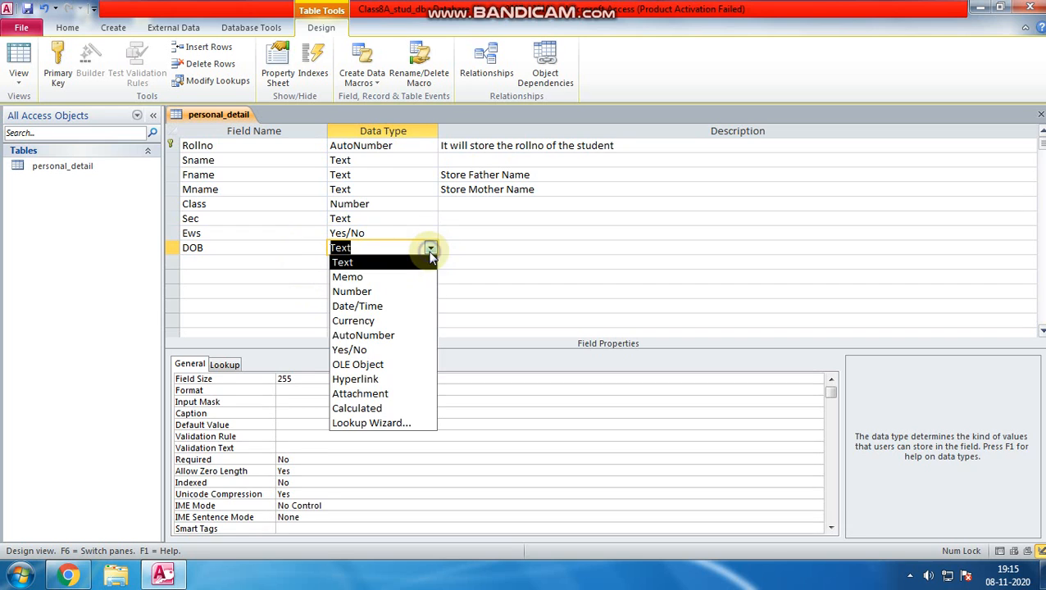
{"action": "left_click", "coordinate": [400, 305]}
Add a field named Fees directly below DOB and set its data type to Currency
{"action": "left_click", "coordinate": [223, 272]}
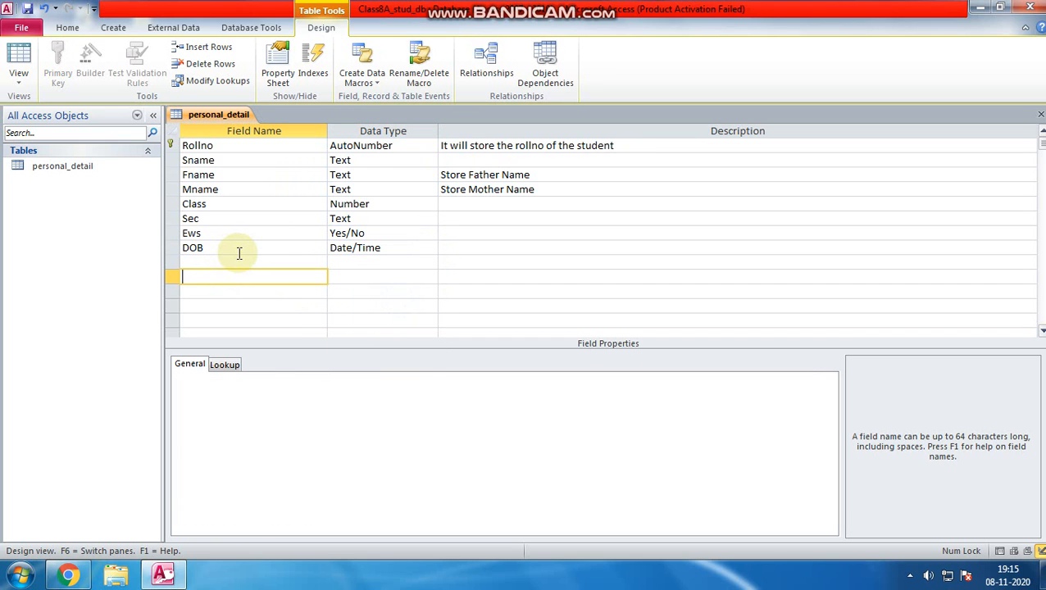
{"action": "left_click", "coordinate": [238, 248]}
{"action": "left_click", "coordinate": [237, 259]}
{"action": "type", "text": "Fees"}
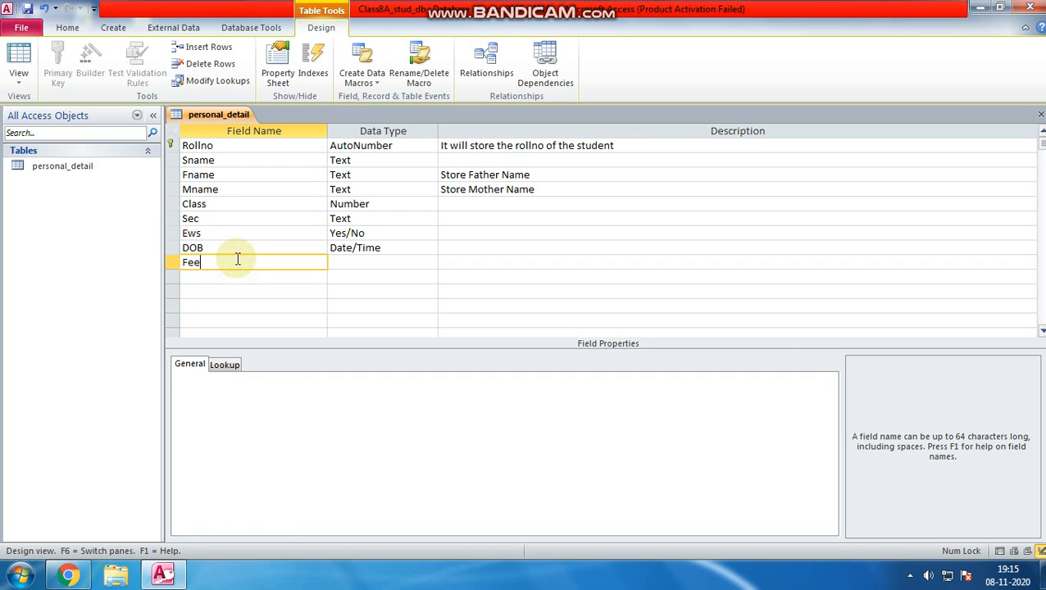
{"action": "key", "text": "Tab"}
{"action": "left_click", "coordinate": [428, 262]}
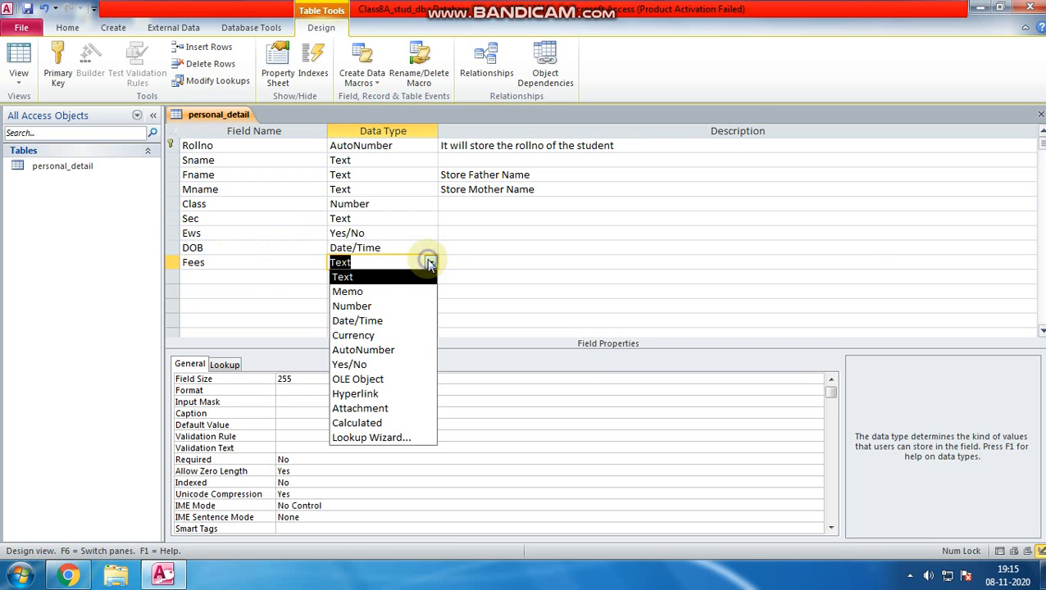
{"action": "left_click", "coordinate": [402, 338]}
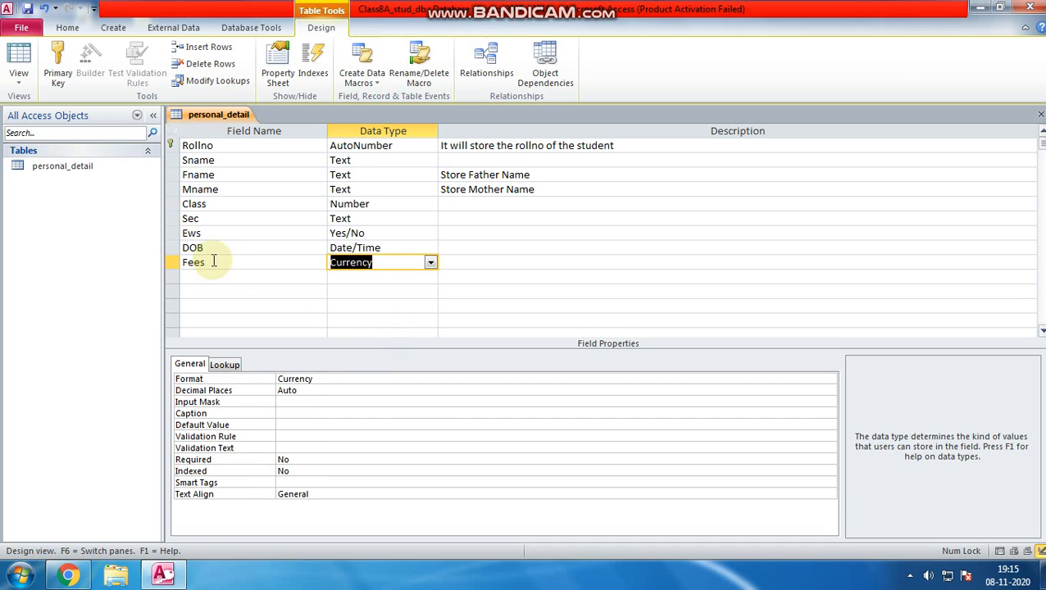
Add a field named Aadhaar Card Copy below Fees and set its data type to Attachment
{"action": "left_click", "coordinate": [217, 282]}
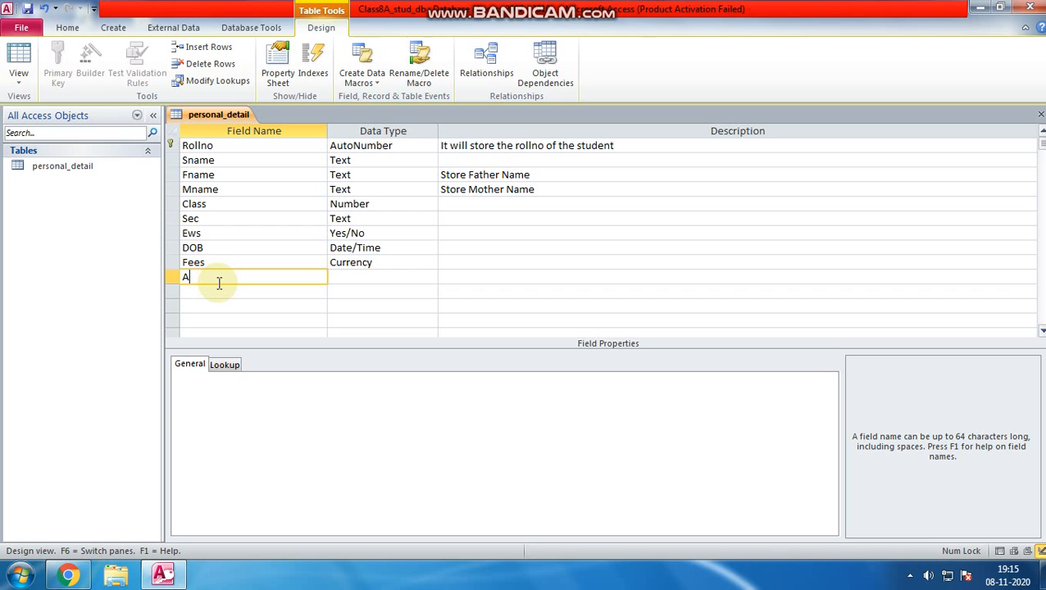
{"action": "type", "text": "Aadhh"}
{"action": "key", "text": "BackSpace"}
{"action": "type", "text": "aar Card Copy"}
{"action": "left_click", "coordinate": [423, 278]}
{"action": "left_click", "coordinate": [430, 277]}
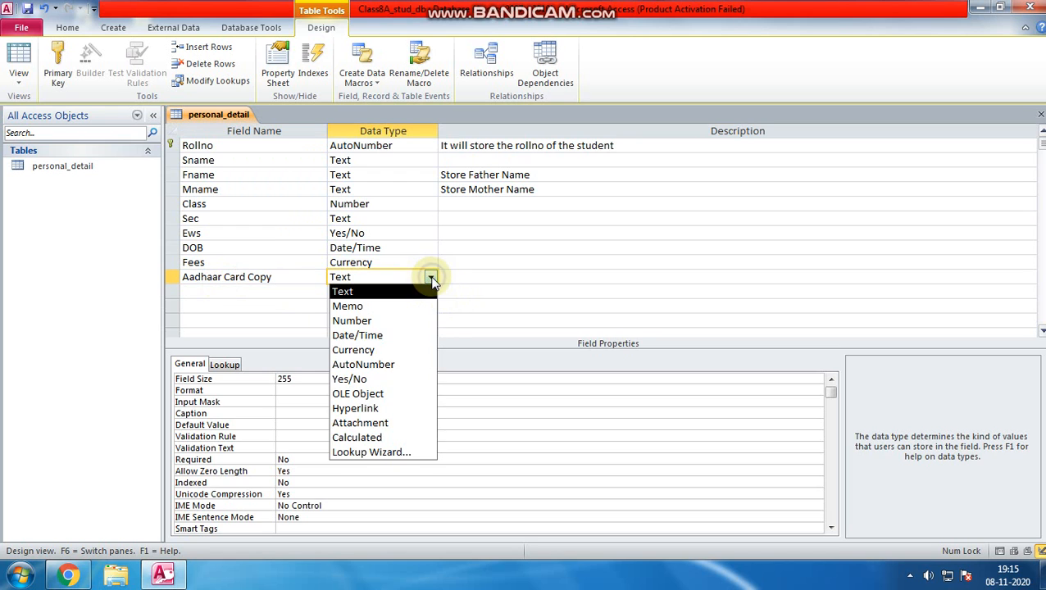
{"action": "left_click", "coordinate": [361, 423]}
{"action": "left_click", "coordinate": [273, 294]}
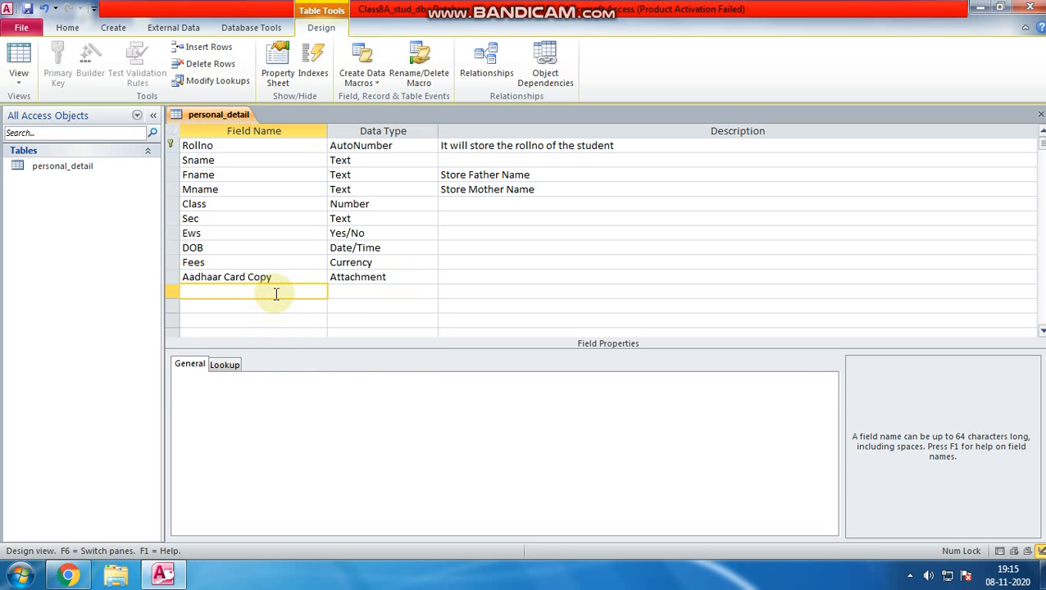
Set the field size of the Sname field to 50
{"action": "left_click", "coordinate": [384, 145]}
{"action": "left_click", "coordinate": [390, 160]}
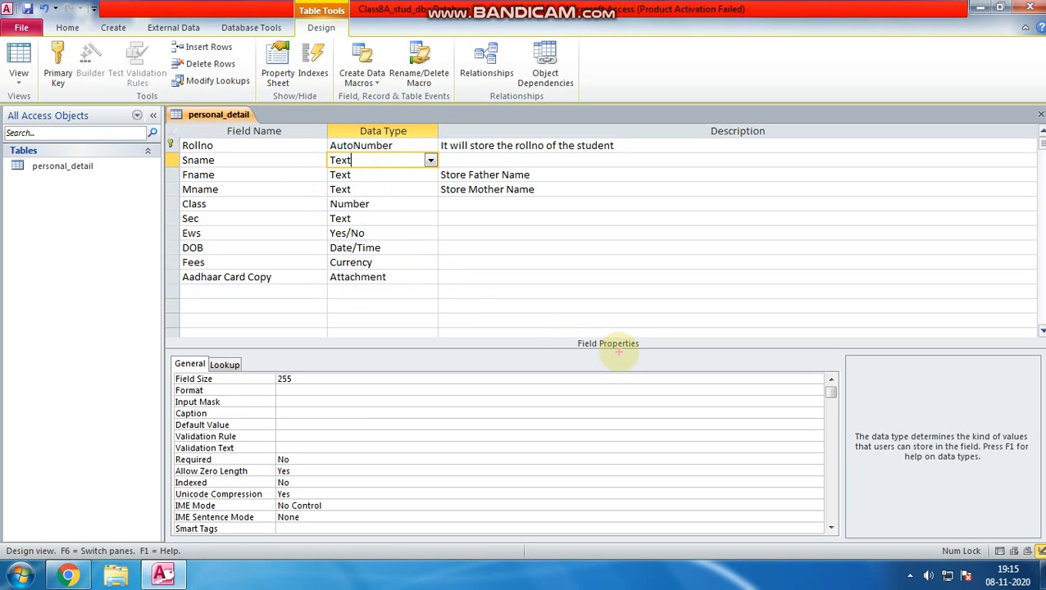
{"action": "mouse_move", "coordinate": [262, 383]}
{"action": "left_mouse_down"}
{"action": "mouse_move", "coordinate": [287, 382]}
{"action": "mouse_move", "coordinate": [278, 348]}
{"action": "mouse_move", "coordinate": [256, 377]}
{"action": "mouse_move", "coordinate": [269, 384]}
{"action": "left_mouse_up"}
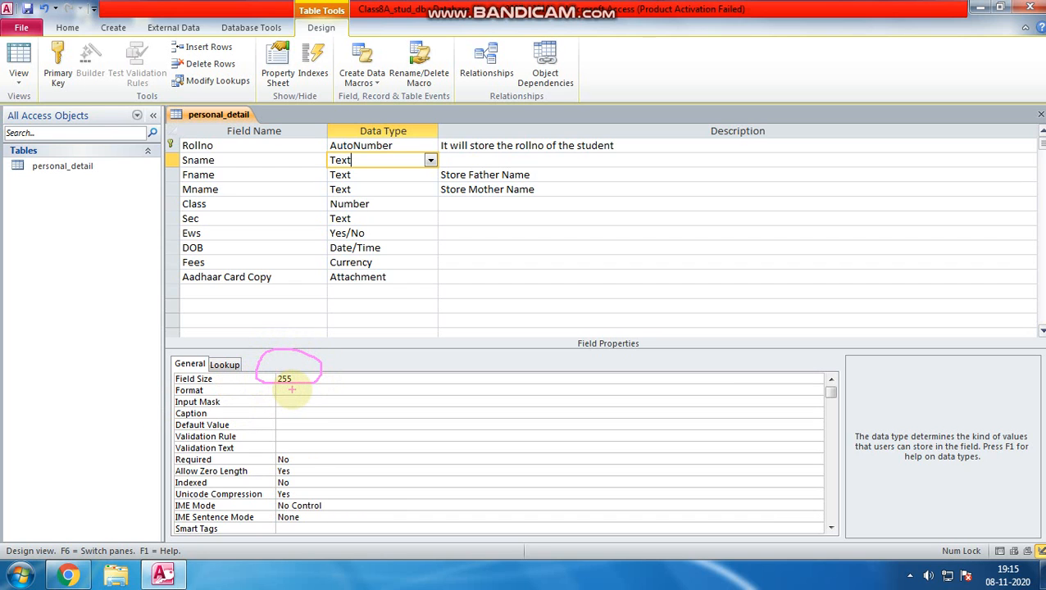
{"action": "key", "text": "Escape"}
{"action": "left_click", "coordinate": [312, 376]}
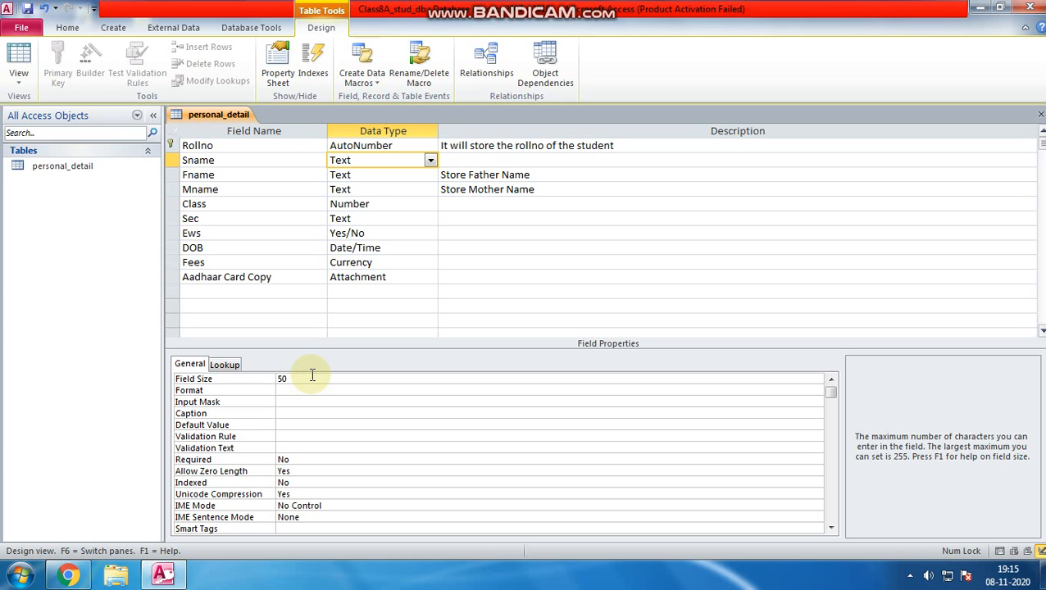
{"action": "key", "text": "ctrl+1"}
{"action": "left_click", "coordinate": [290, 443]}
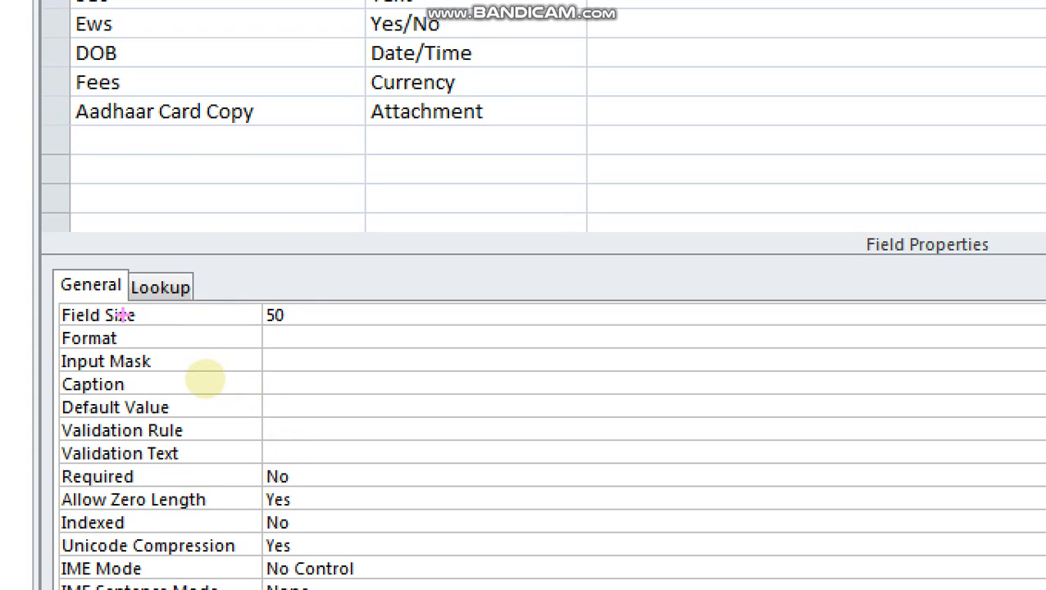
{"action": "left_click_drag", "start_coordinate": [117, 334], "coordinate": [264, 333]}
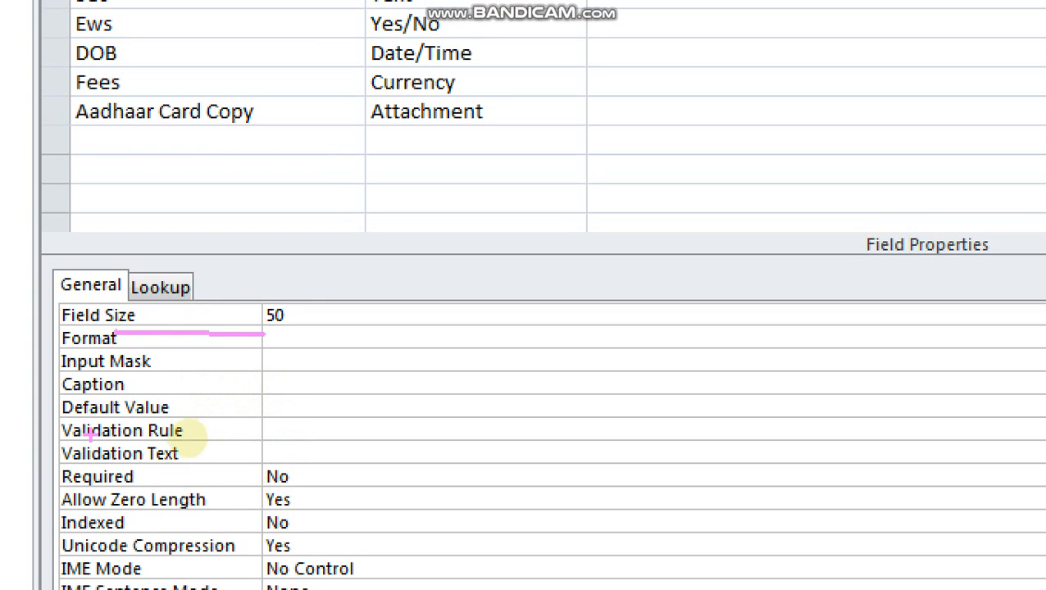
{"action": "mouse_move", "coordinate": [131, 368]}
{"action": "left_mouse_down"}
{"action": "mouse_move", "coordinate": [144, 397]}
{"action": "mouse_move", "coordinate": [18, 381]}
{"action": "mouse_move", "coordinate": [144, 370]}
{"action": "left_mouse_up"}
{"action": "left_click_drag", "start_coordinate": [257, 395], "coordinate": [396, 391]}
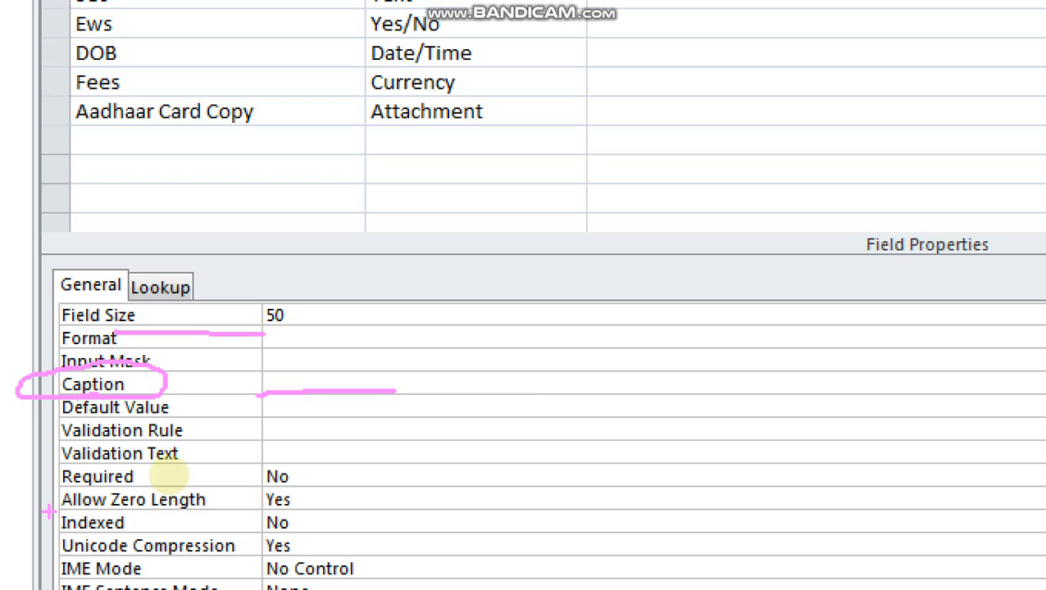
{"action": "left_click_drag", "start_coordinate": [53, 487], "coordinate": [139, 485]}
{"action": "mouse_move", "coordinate": [244, 482]}
{"action": "left_mouse_down"}
{"action": "mouse_move", "coordinate": [277, 485]}
{"action": "mouse_move", "coordinate": [287, 449]}
{"action": "mouse_move", "coordinate": [239, 472]}
{"action": "left_mouse_up"}
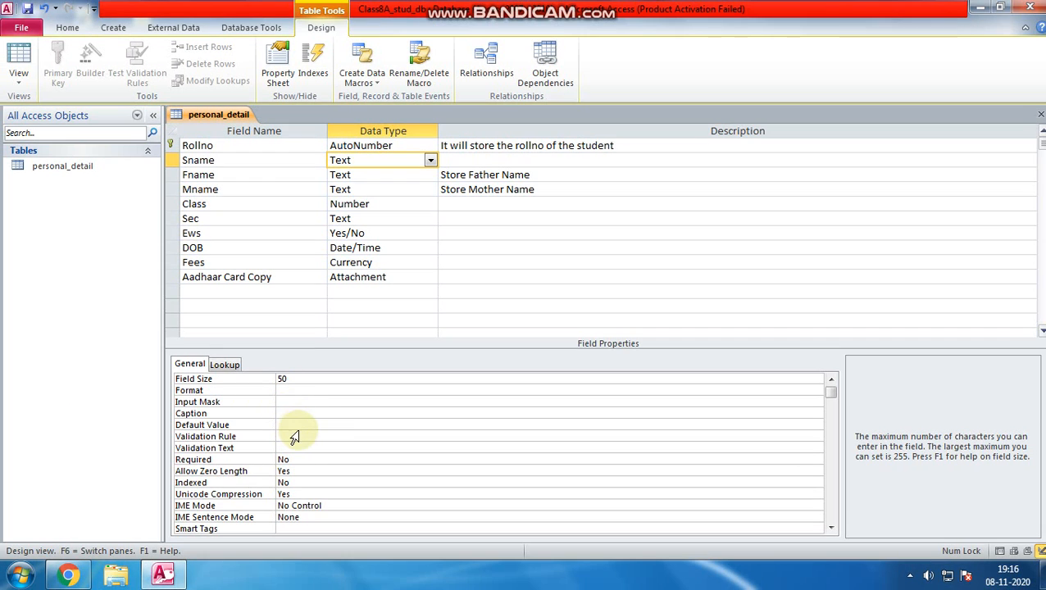
Give the Sname field the caption "Student Name" and set its Required property to Yes
{"action": "left_click", "coordinate": [320, 412]}
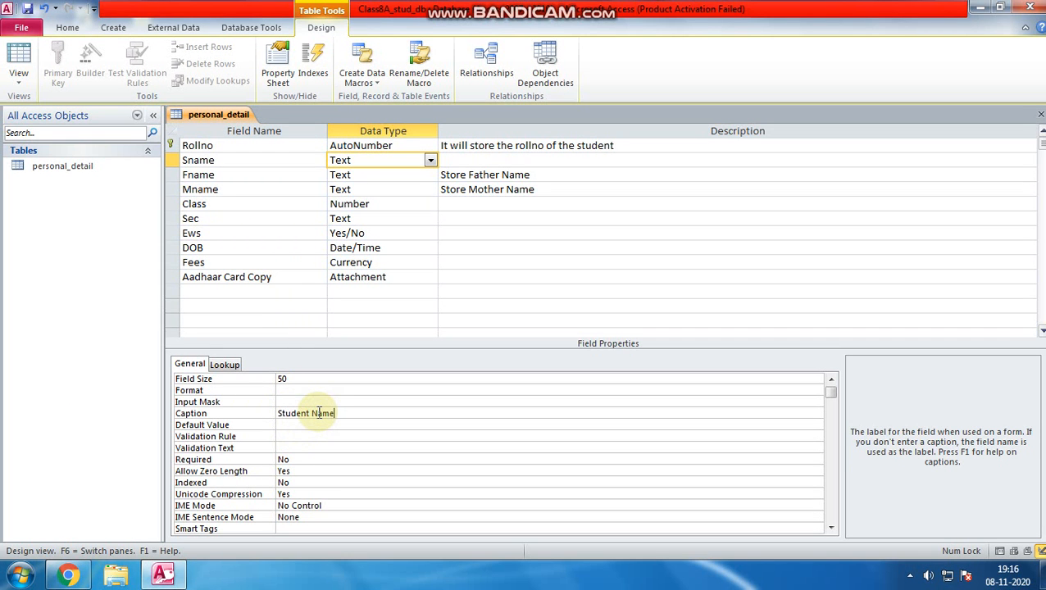
{"action": "left_click", "coordinate": [305, 459]}
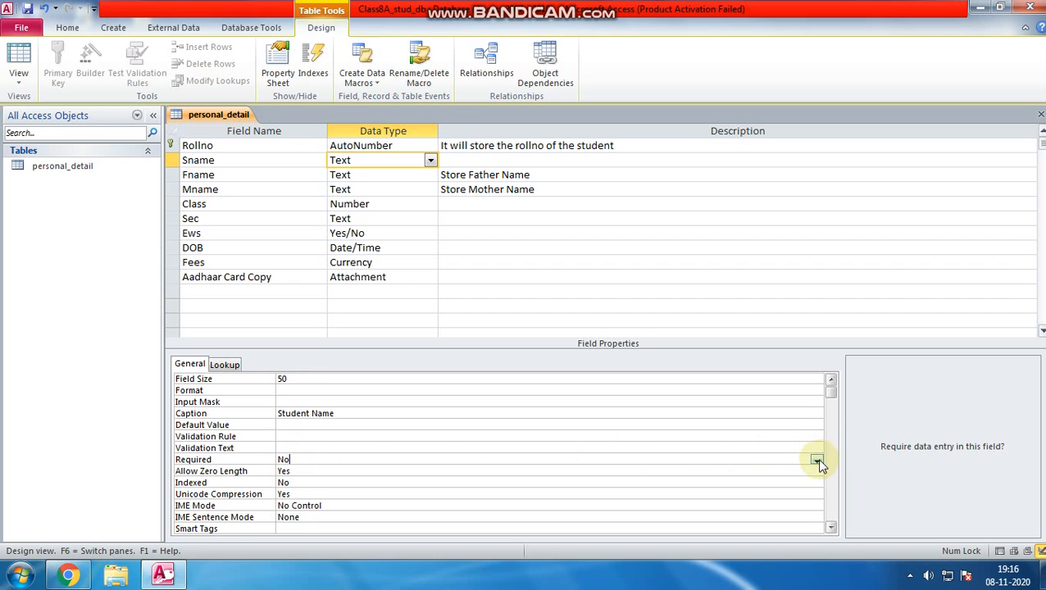
{"action": "left_click", "coordinate": [818, 460]}
{"action": "left_click", "coordinate": [712, 471]}
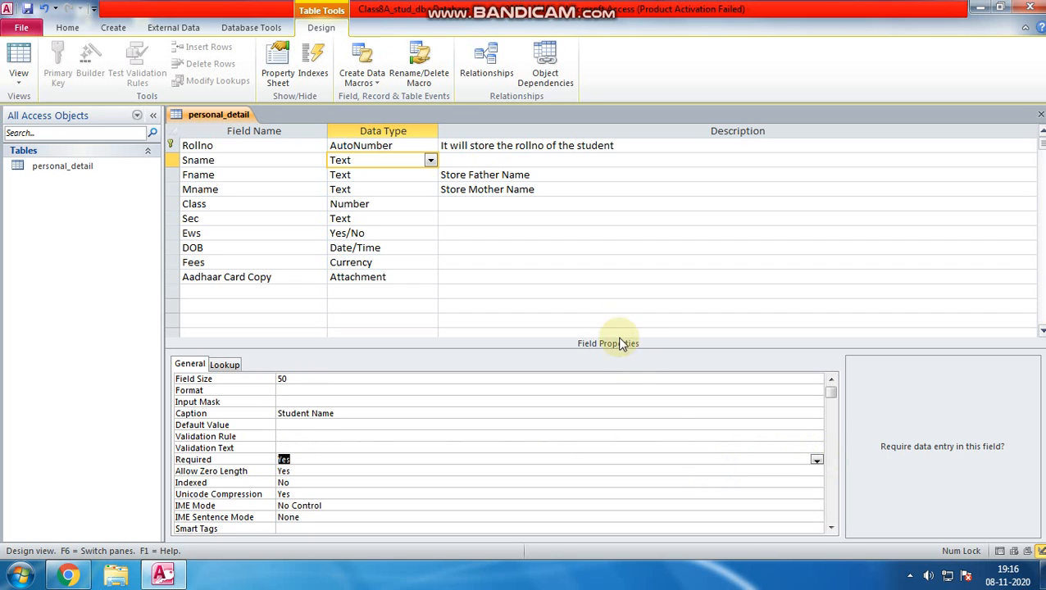
Set the default value of the Class field to 8
{"action": "left_click", "coordinate": [397, 205]}
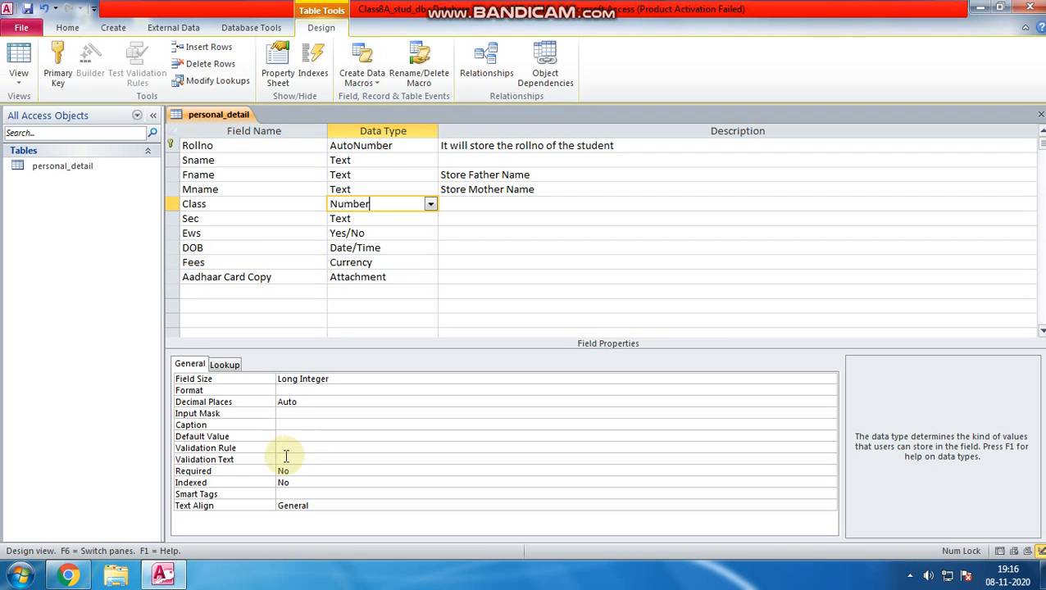
{"action": "left_click", "coordinate": [288, 437]}
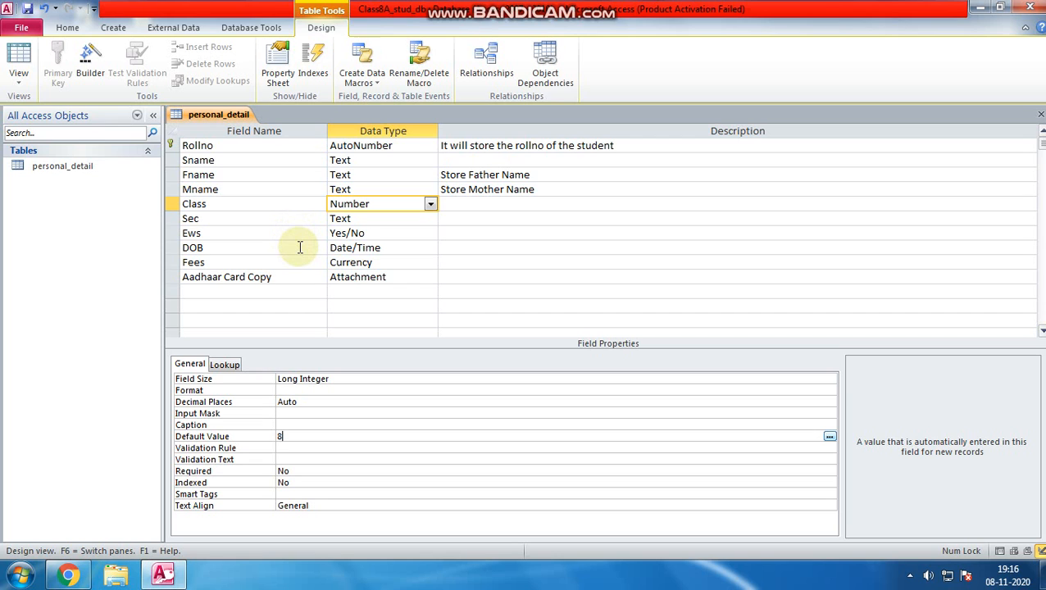
Add a field named Gender below Aadhaar Card Copy with the Text data type
{"action": "left_click", "coordinate": [282, 291]}
{"action": "type", "text": "Gender"}
{"action": "key", "text": "Tab"}
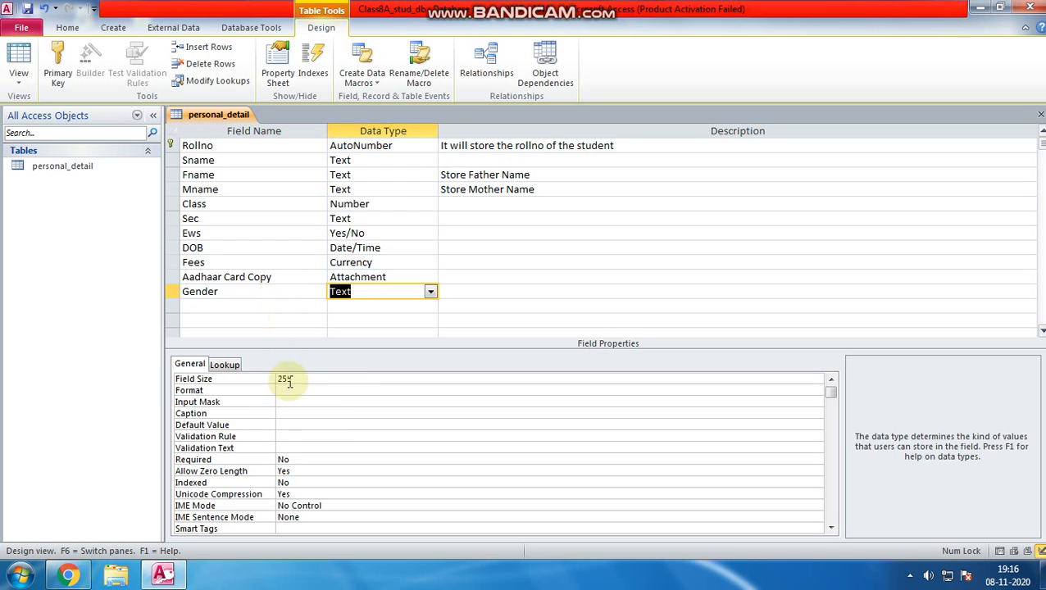
Set the Gender field's validation rule to ="M" Or "F" and its validation text to ERROR
{"action": "left_click", "coordinate": [312, 448]}
{"action": "left_click", "coordinate": [328, 435]}
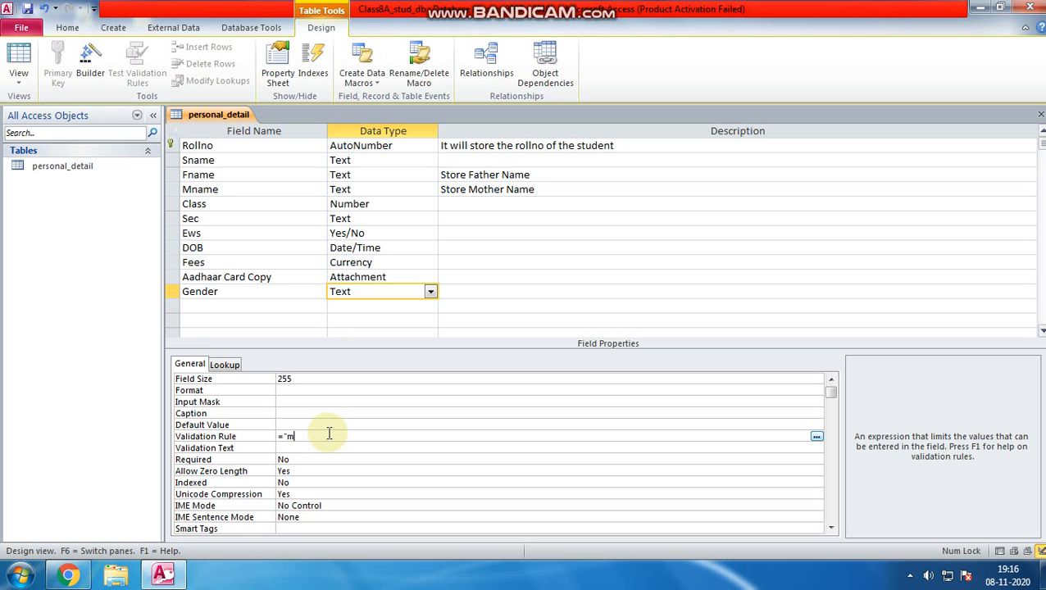
{"action": "key", "text": "Caps_Lock"}
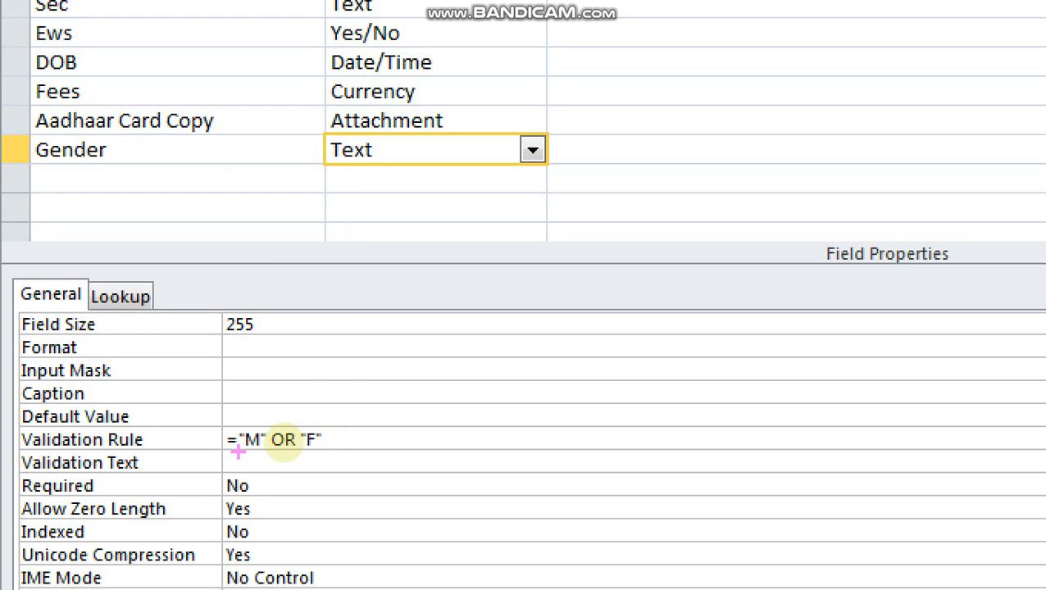
{"action": "mouse_move", "coordinate": [238, 450]}
{"action": "left_mouse_down"}
{"action": "mouse_move", "coordinate": [328, 453]}
{"action": "mouse_move", "coordinate": [337, 403]}
{"action": "mouse_move", "coordinate": [223, 441]}
{"action": "left_mouse_up"}
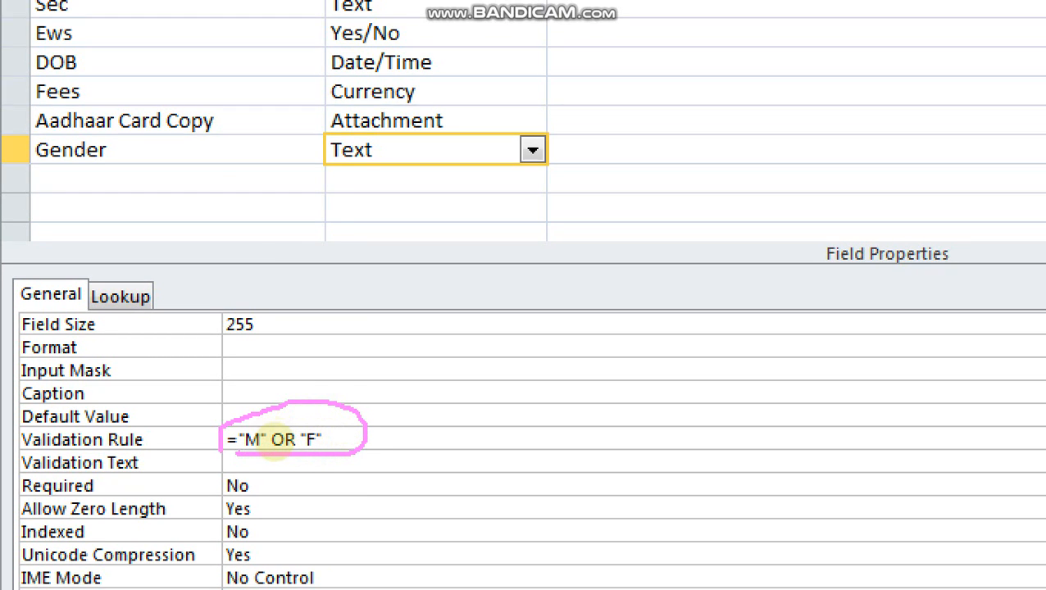
{"action": "left_click_drag", "start_coordinate": [74, 474], "coordinate": [227, 469]}
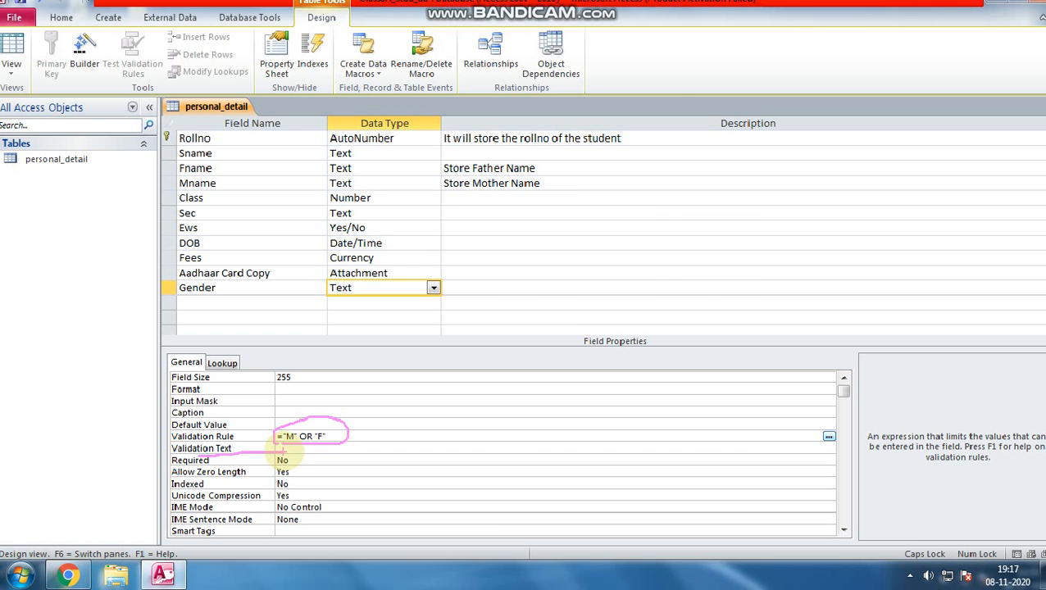
{"action": "left_click", "coordinate": [273, 464]}
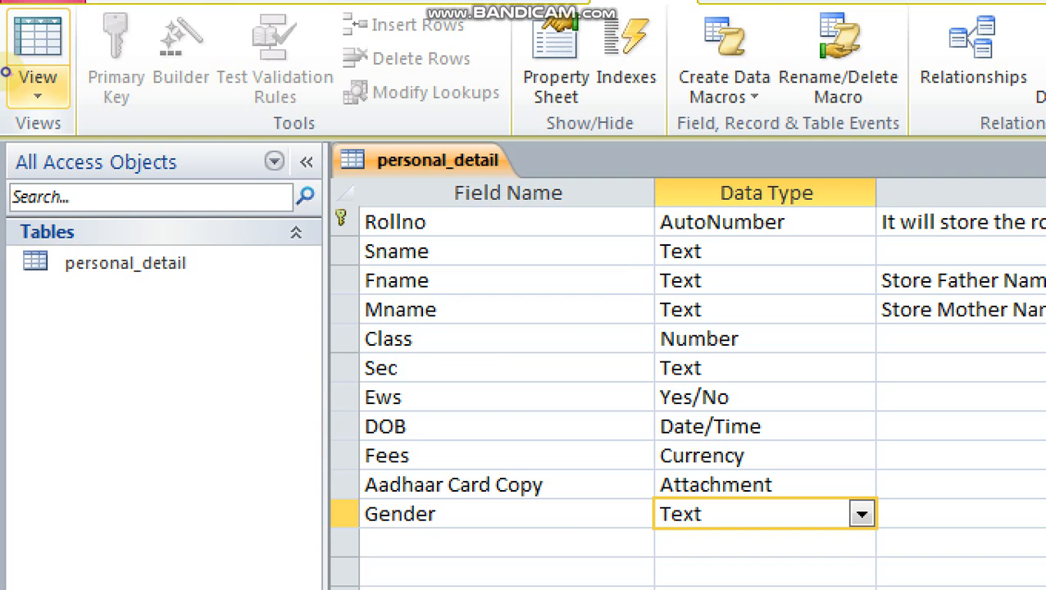
Save the personal_detail table and switch it to Datasheet view
{"action": "mouse_move", "coordinate": [3, 89]}
{"action": "left_mouse_down"}
{"action": "mouse_move", "coordinate": [72, 69]}
{"action": "mouse_move", "coordinate": [7, 97]}
{"action": "left_mouse_up"}
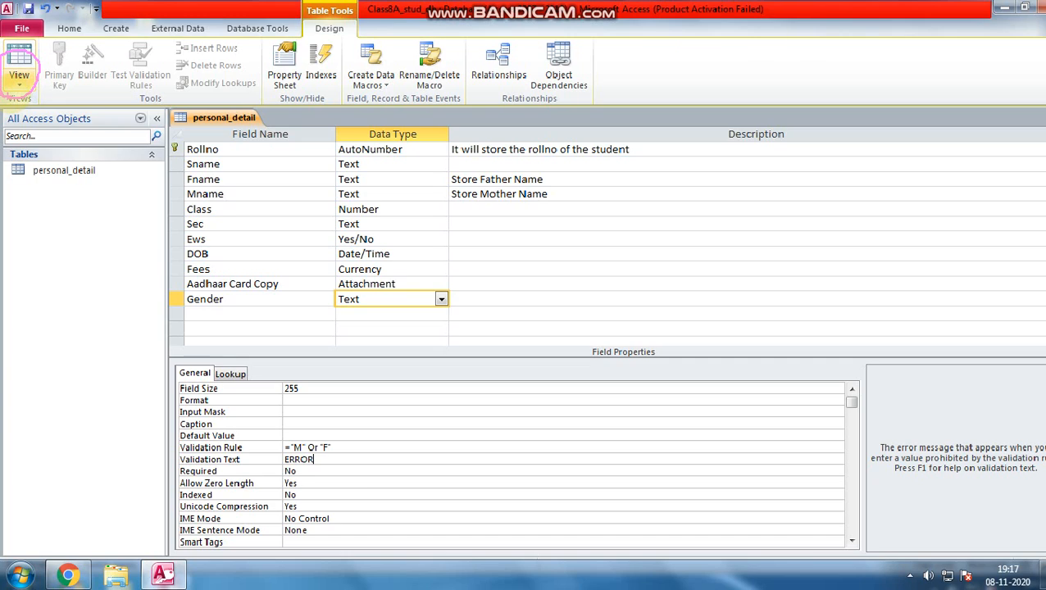
{"action": "left_click", "coordinate": [19, 85]}
{"action": "left_click", "coordinate": [53, 108]}
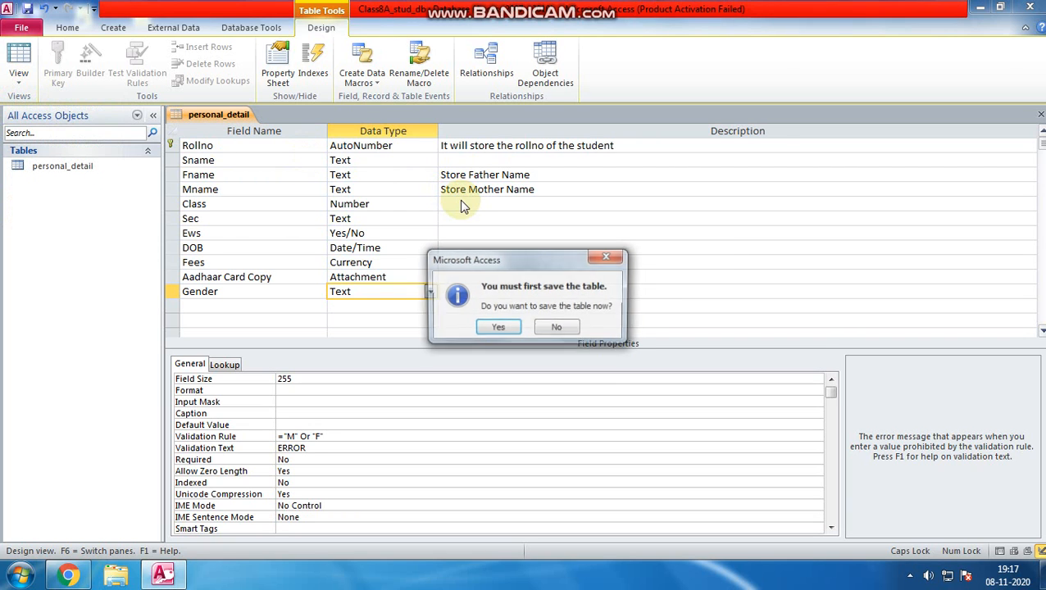
{"action": "left_click", "coordinate": [494, 326]}
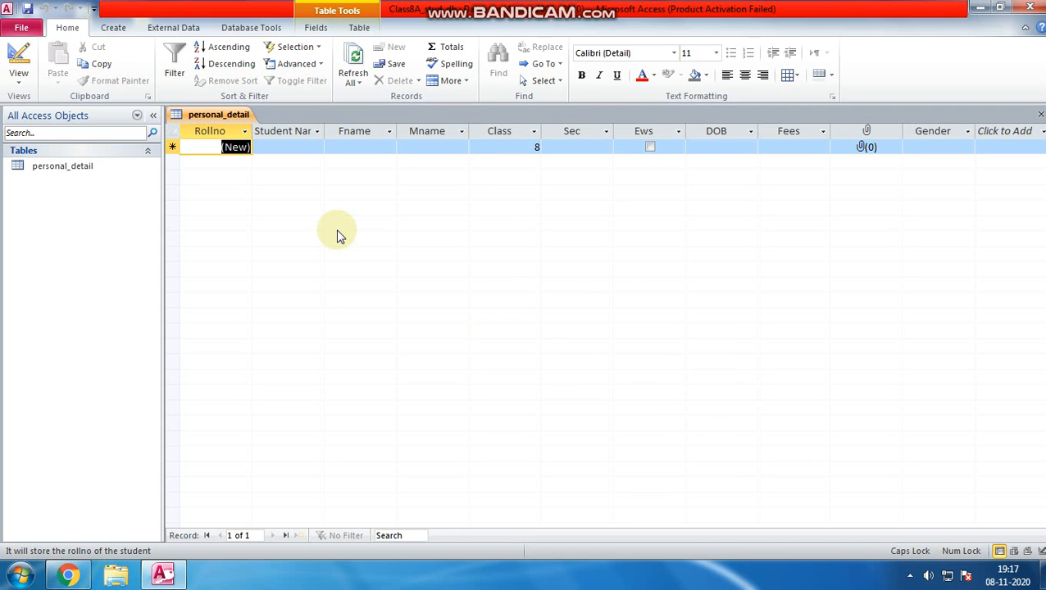
{"action": "mouse_move", "coordinate": [228, 186]}
{"action": "left_mouse_down"}
{"action": "mouse_move", "coordinate": [256, 153]}
{"action": "mouse_move", "coordinate": [154, 112]}
{"action": "left_mouse_up"}
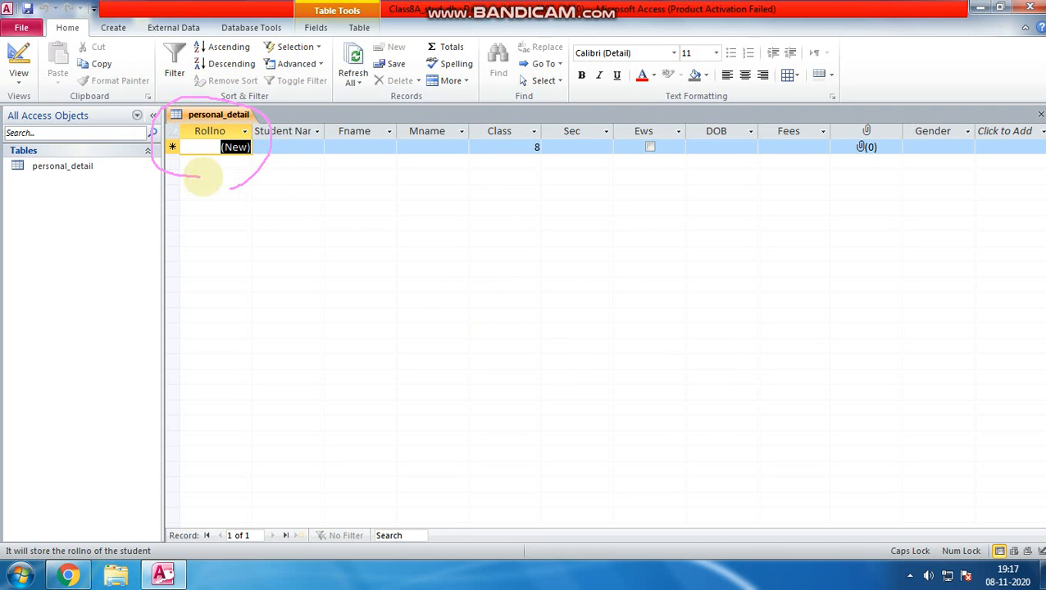
Widen the Student Name column so its full heading fits
{"action": "left_click", "coordinate": [294, 150]}
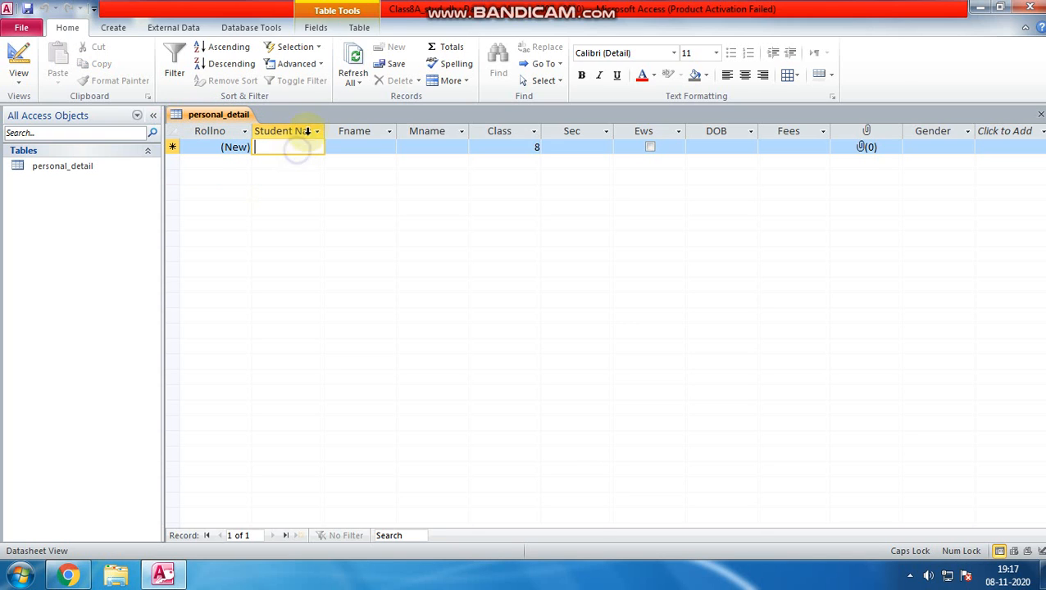
{"action": "left_click", "coordinate": [325, 133]}
{"action": "left_click_drag", "start_coordinate": [325, 131], "coordinate": [345, 133]}
{"action": "key", "text": "ctrl+1"}
{"action": "left_click", "coordinate": [301, 177]}
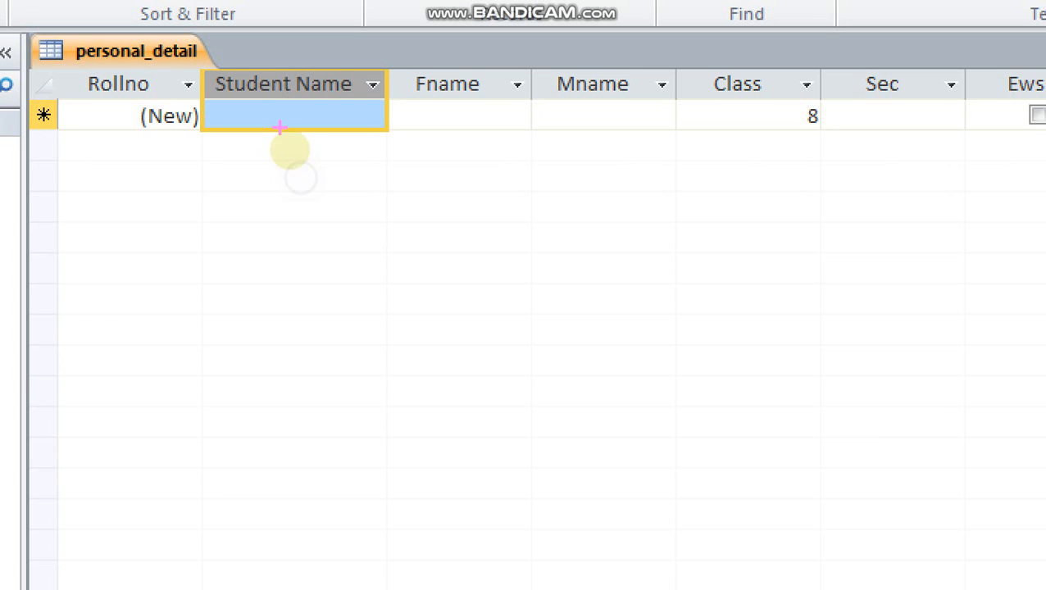
{"action": "mouse_move", "coordinate": [216, 94]}
{"action": "left_mouse_down"}
{"action": "mouse_move", "coordinate": [393, 73]}
{"action": "mouse_move", "coordinate": [207, 82]}
{"action": "mouse_move", "coordinate": [197, 105]}
{"action": "left_mouse_up"}
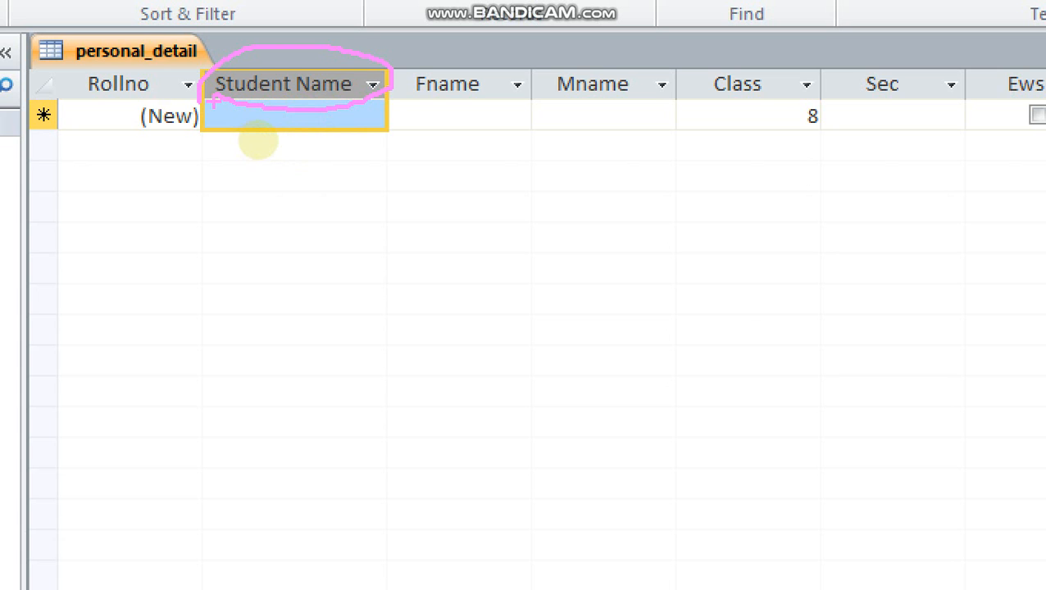
{"action": "left_click_drag", "start_coordinate": [266, 60], "coordinate": [361, 42]}
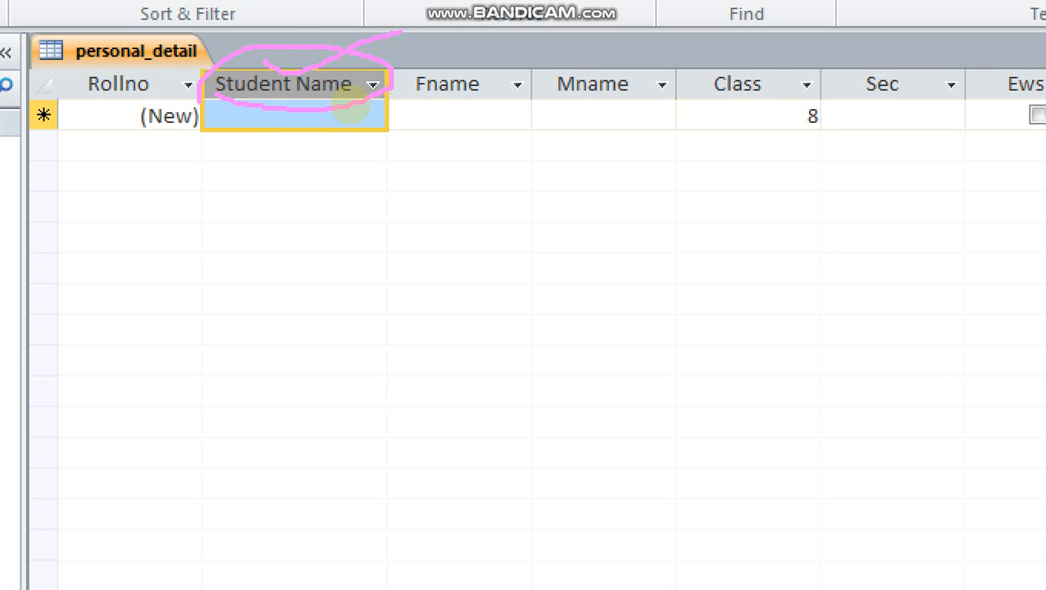
{"action": "left_click_drag", "start_coordinate": [416, 100], "coordinate": [615, 96]}
{"action": "key", "text": "Escape"}
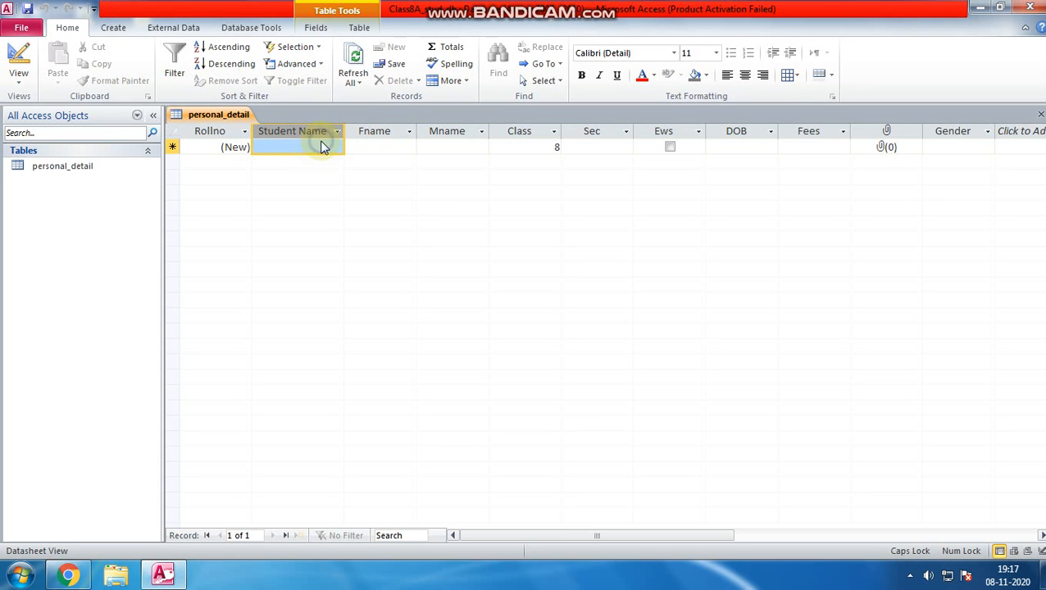
Enter the student's name, father's name and mother's name in the first record
{"action": "left_click", "coordinate": [322, 146]}
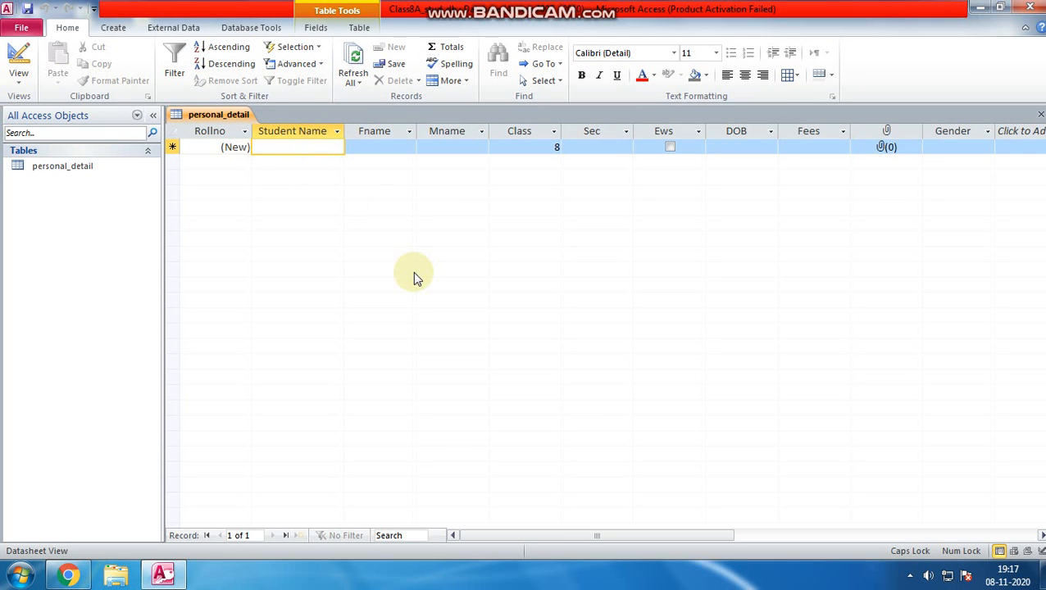
{"action": "type", "text": "TINS"}
{"action": "key", "text": "BackSpace"}
{"action": "type", "text": "A"}
{"action": "key", "text": "Tab"}
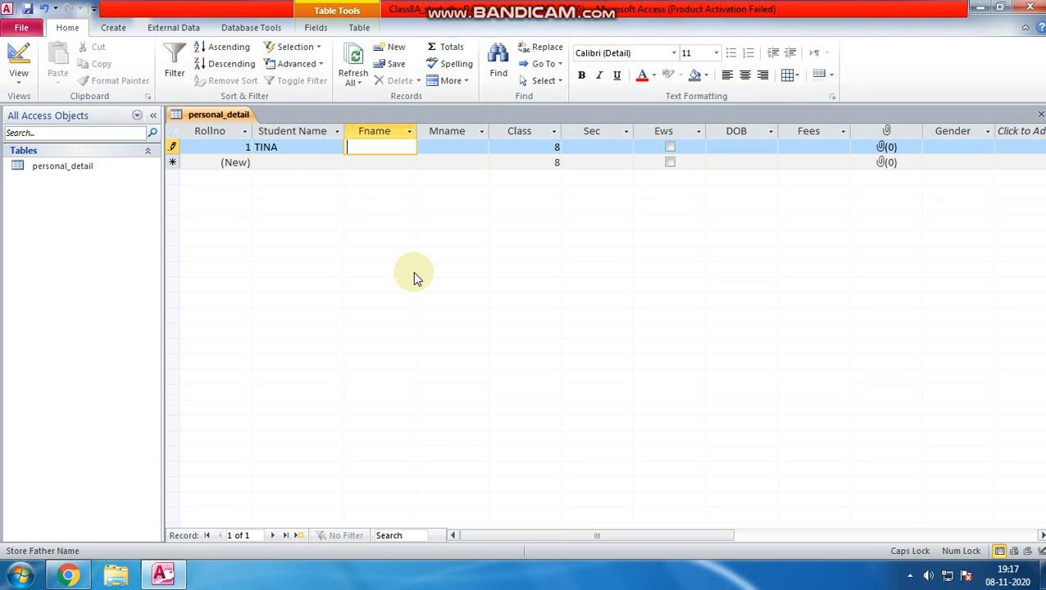
{"action": "type", "text": "RAJESH AHUJA"}
{"action": "key", "text": "Tab"}
{"action": "type", "text": "SAR"}
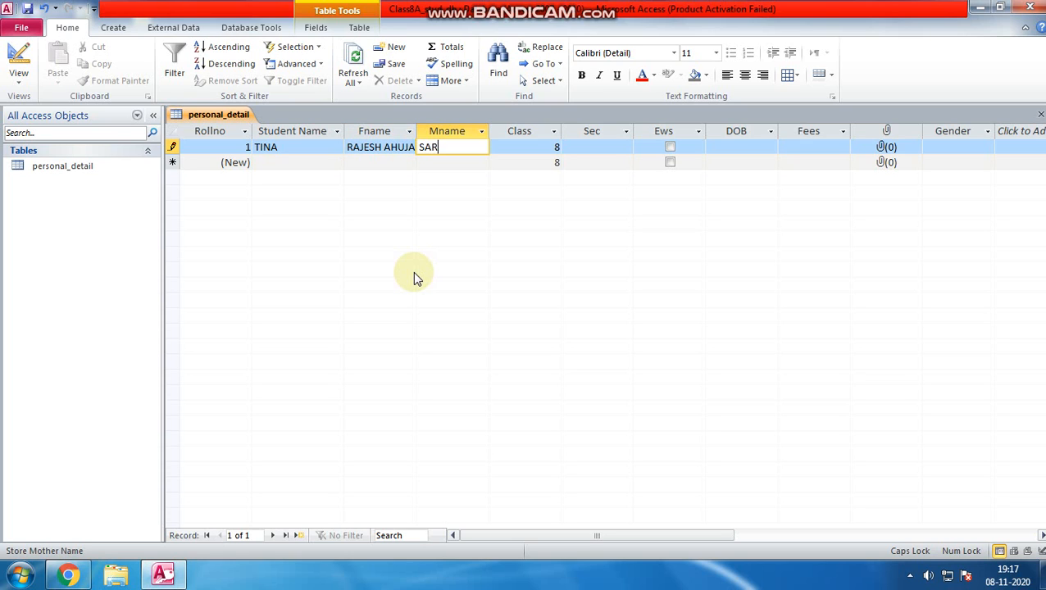
{"action": "type", "text": "OJ AHUJA"}
{"action": "key", "text": "Tab"}
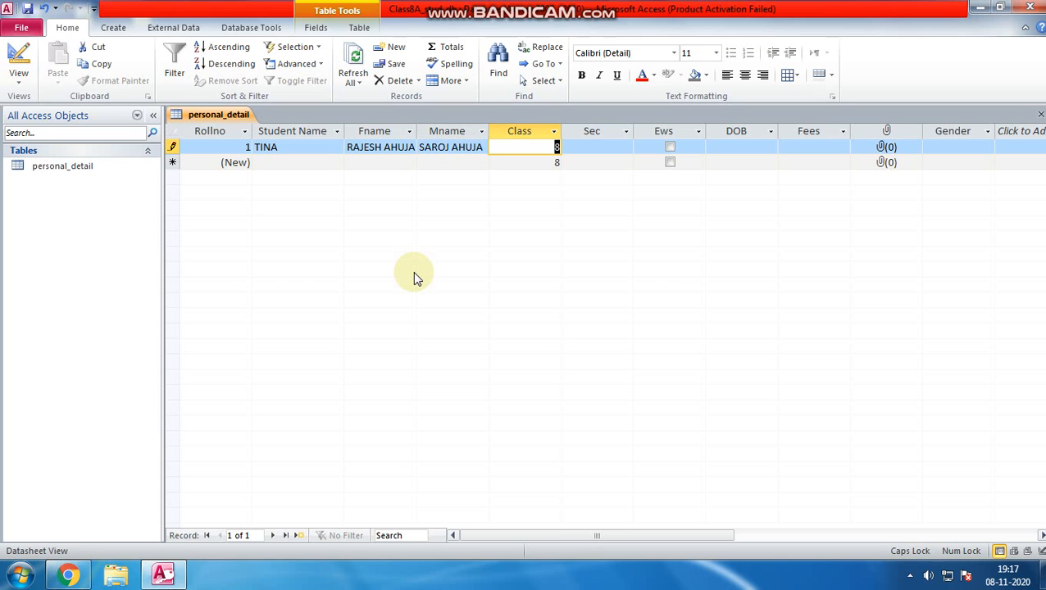
Set the first record's section to A, mark Ews as yes and enter the student's date of birth
{"action": "left_click", "coordinate": [587, 150]}
{"action": "type", "text": "A"}
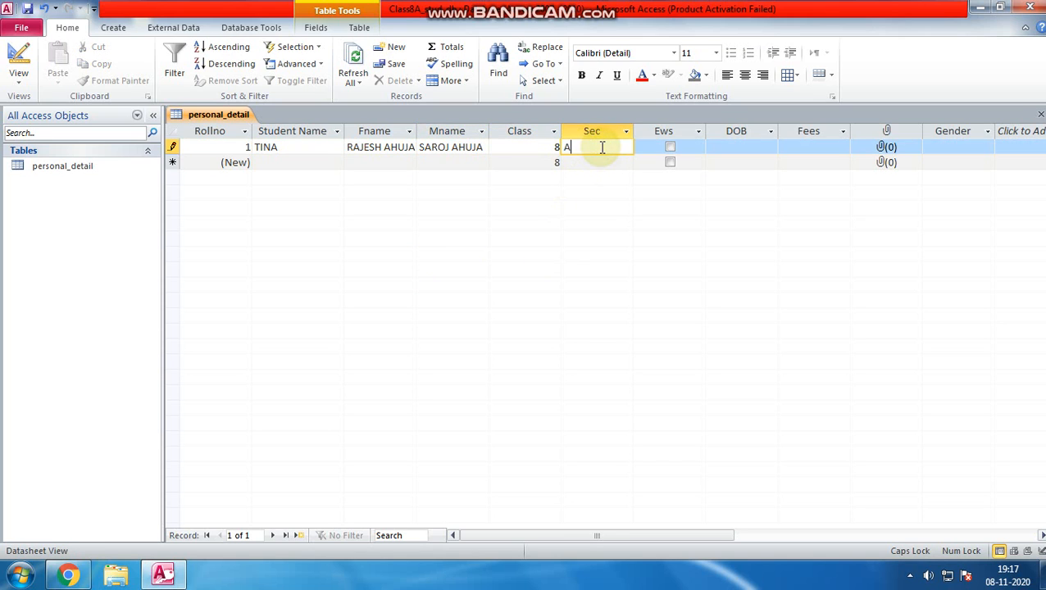
{"action": "key", "text": "Tab"}
{"action": "left_click", "coordinate": [670, 147]}
{"action": "left_click", "coordinate": [737, 146]}
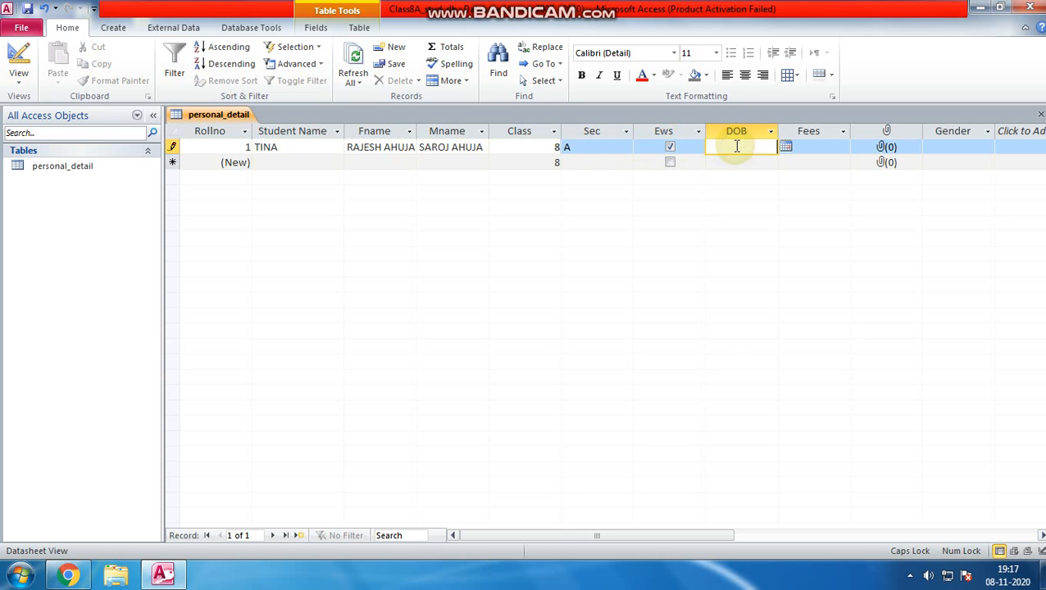
{"action": "type", "text": "01/01/2004"}
{"action": "key", "text": "Tab"}
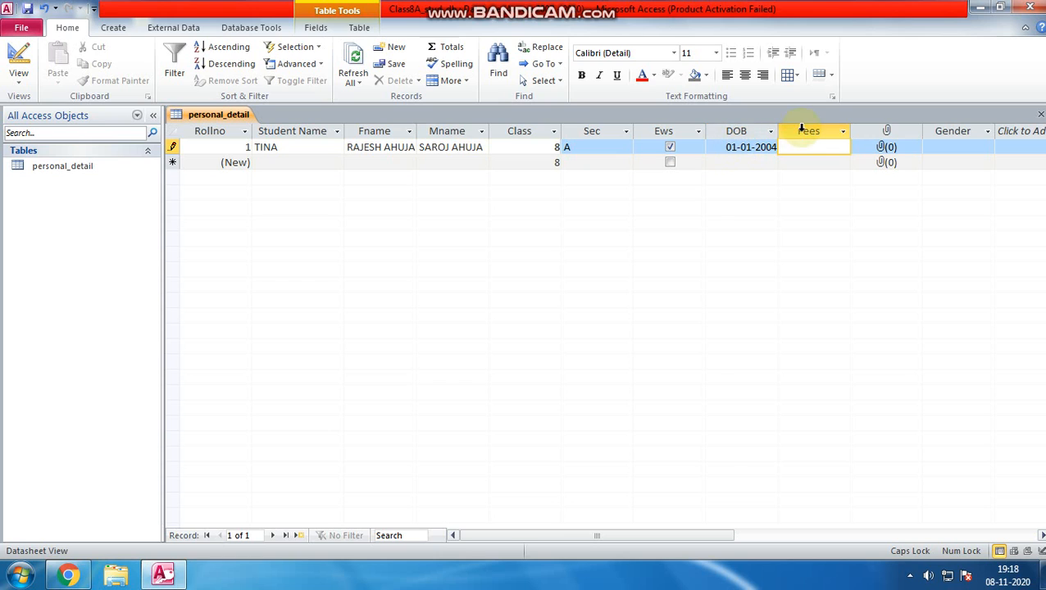
{"action": "key", "text": "Tab"}
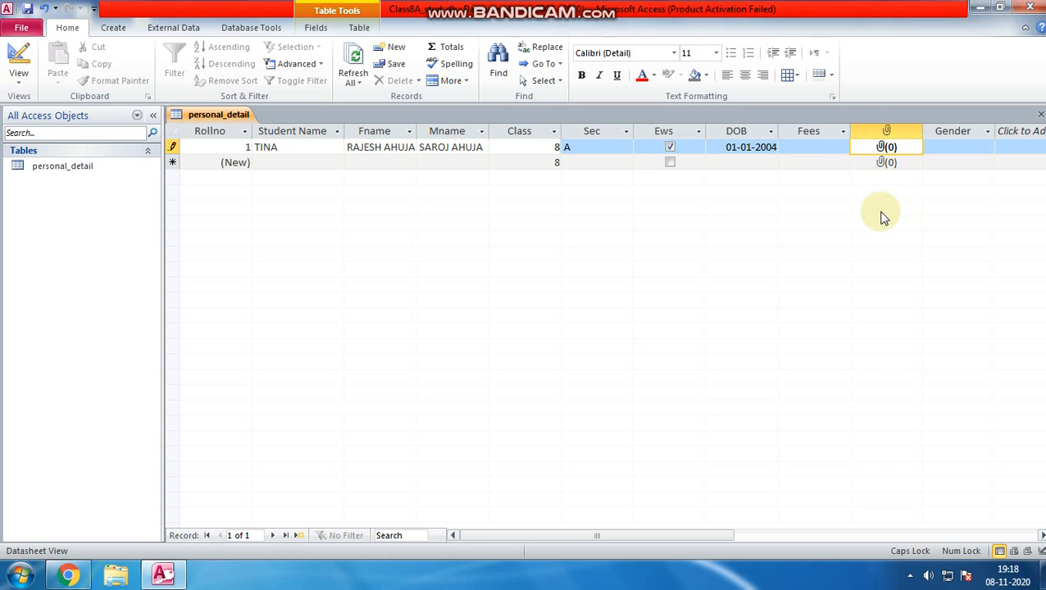
{"action": "double_click", "coordinate": [887, 152]}
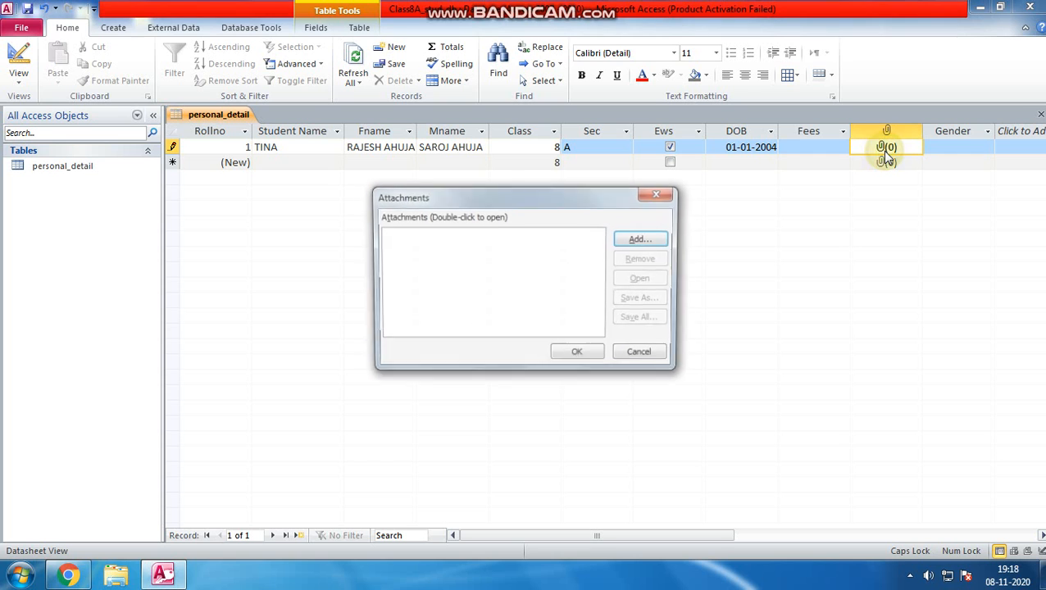
{"action": "left_click", "coordinate": [637, 240]}
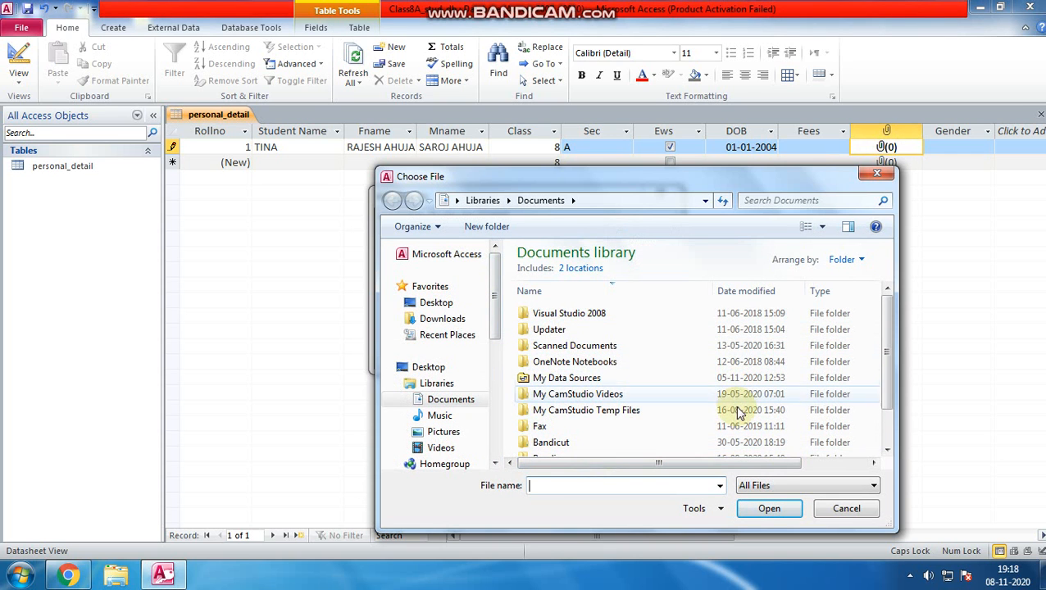
{"action": "left_click", "coordinate": [822, 510]}
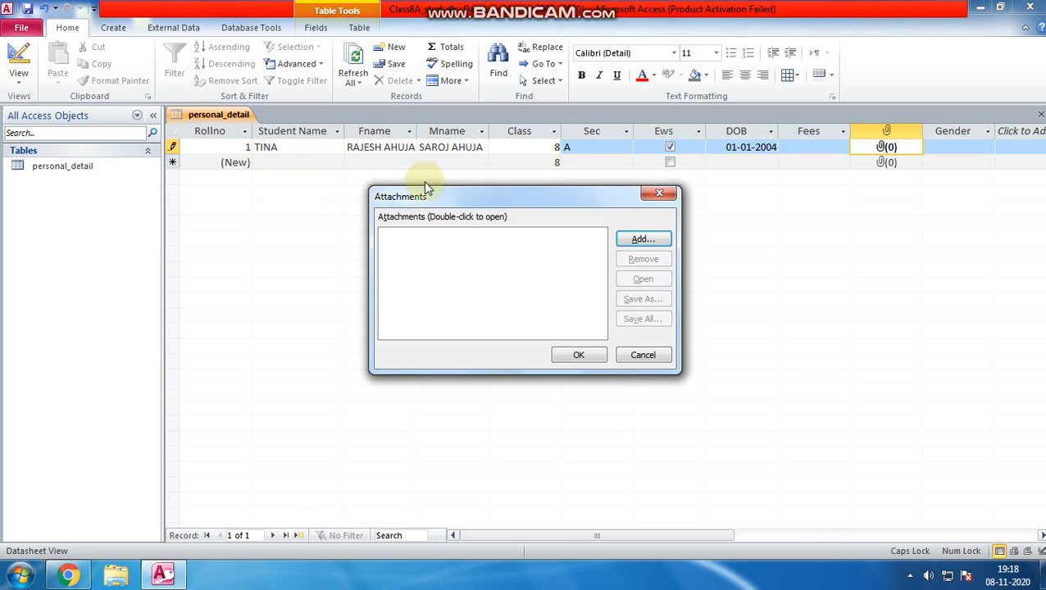
{"action": "key", "text": "Escape"}
Start a second record with the student's name and set the first record's gender to F
{"action": "left_click", "coordinate": [324, 164]}
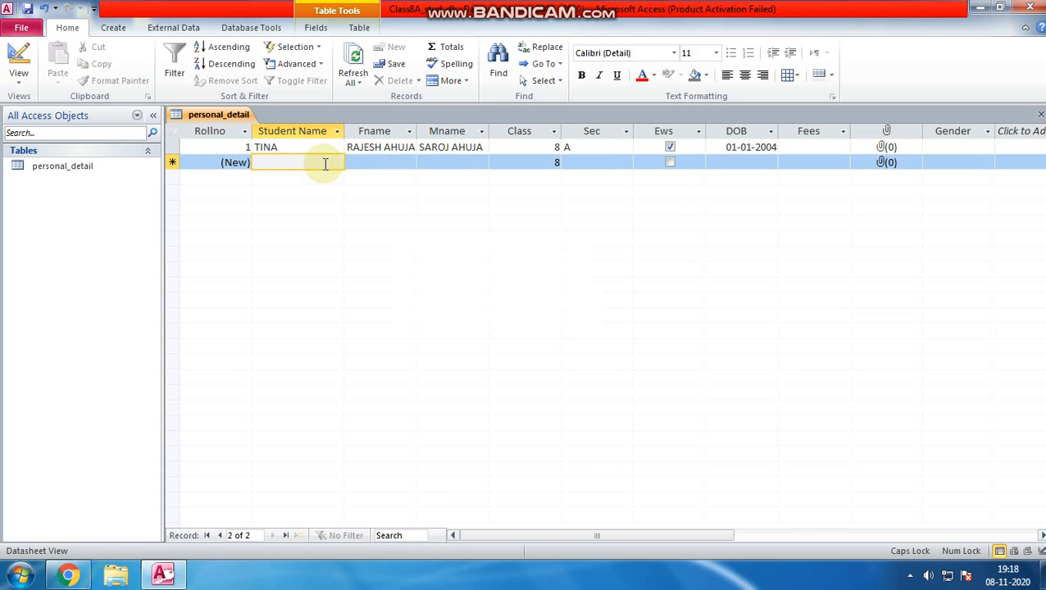
{"action": "type", "text": "RAHUL"}
{"action": "key", "text": "Tab"}
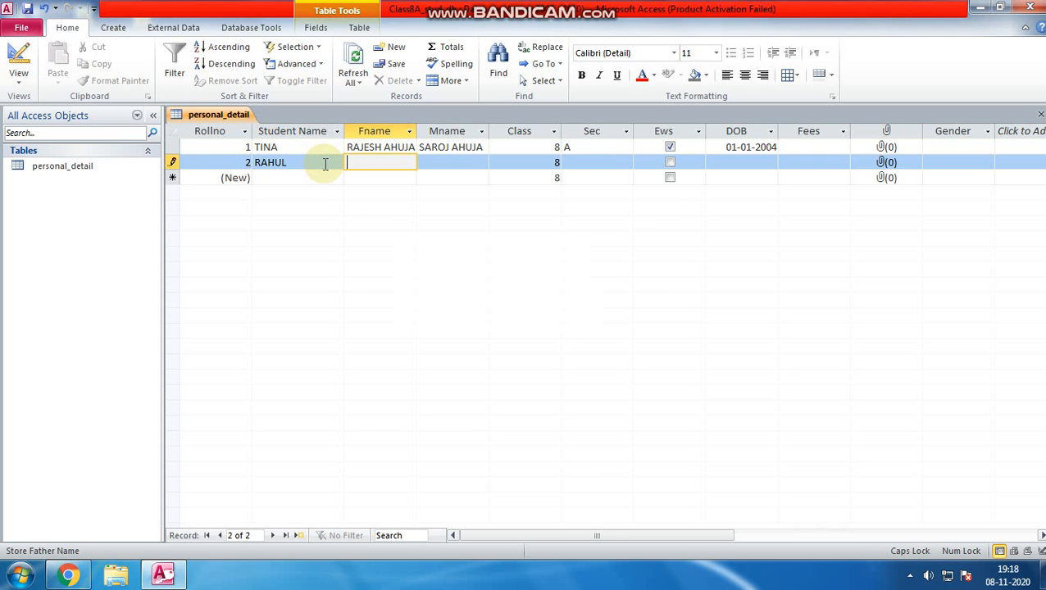
{"action": "left_click", "coordinate": [976, 147]}
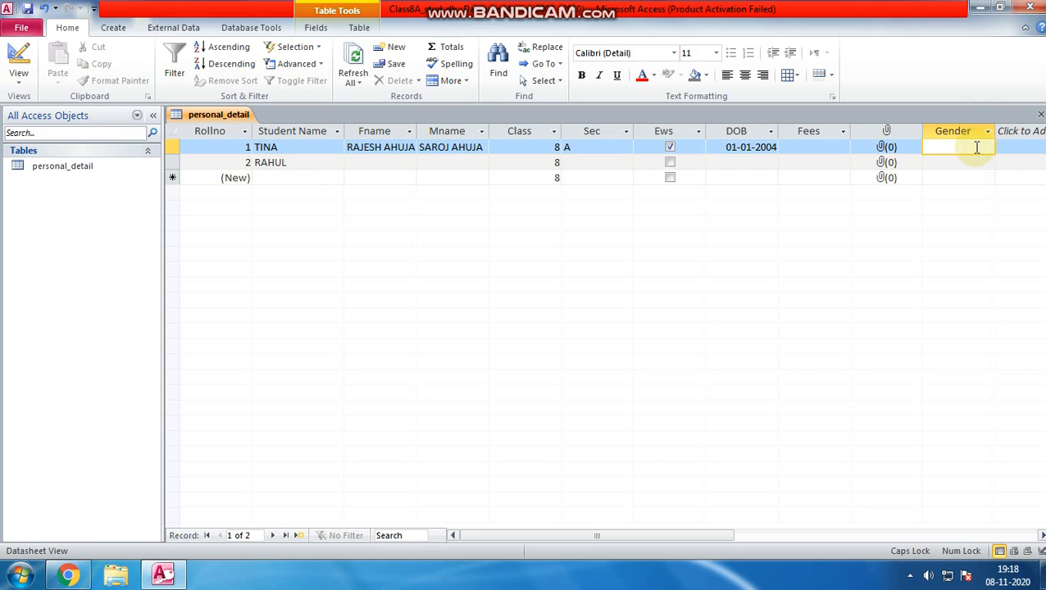
{"action": "type", "text": "F"}
Enter the father's and mother's names in the second record and set its section to A, leaving Ews unchecked
{"action": "left_click", "coordinate": [410, 163]}
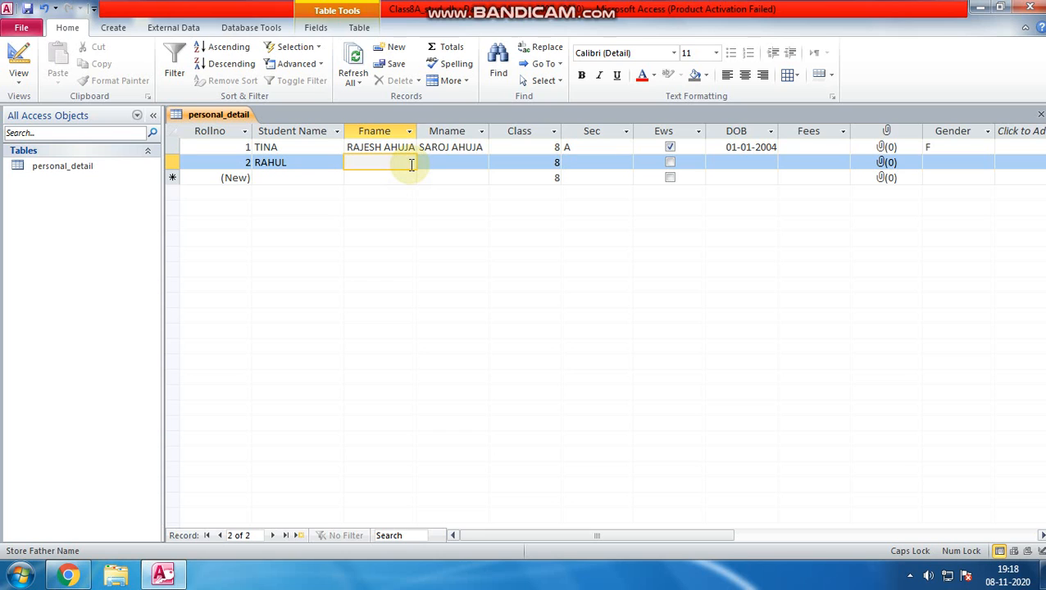
{"action": "type", "text": "ASHOK"}
{"action": "key", "text": "Tab"}
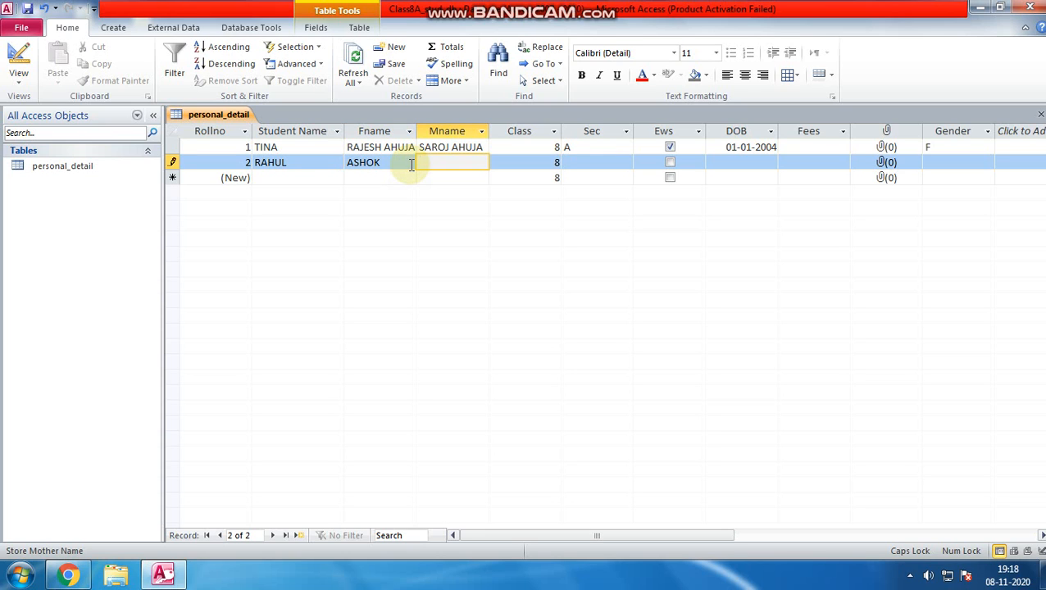
{"action": "key", "text": "Tab"}
{"action": "key", "text": "Tab"}
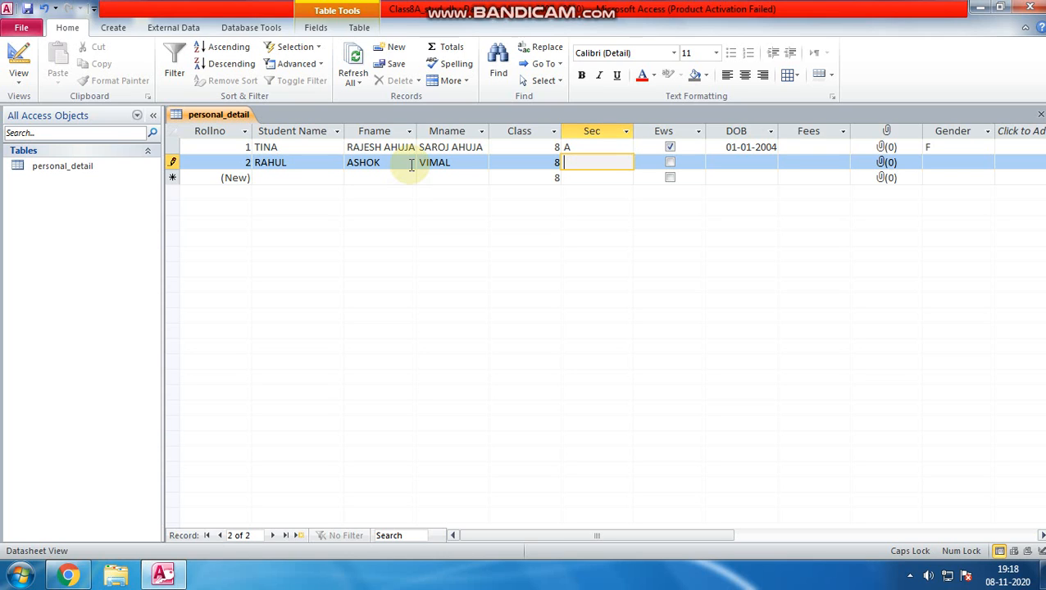
{"action": "type", "text": "A"}
{"action": "key", "text": "Tab"}
{"action": "key", "text": "Tab"}
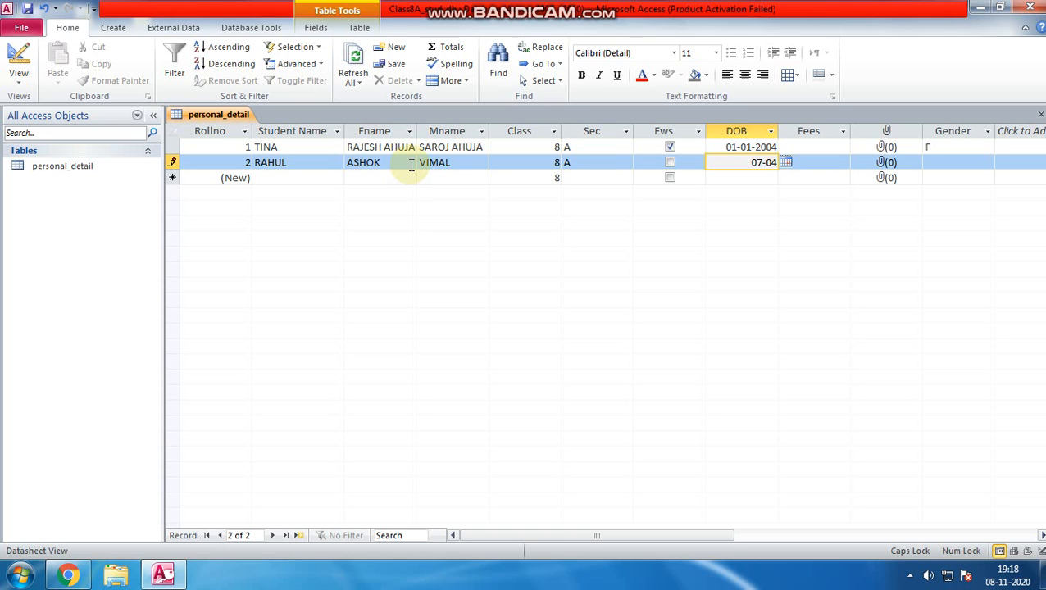
Enter the student's date of birth in the second record and set its fees to 1500
{"action": "type", "text": "07-04-2004"}
{"action": "key", "text": "BackSpace"}
{"action": "type", "text": "4"}
{"action": "key", "text": "Tab"}
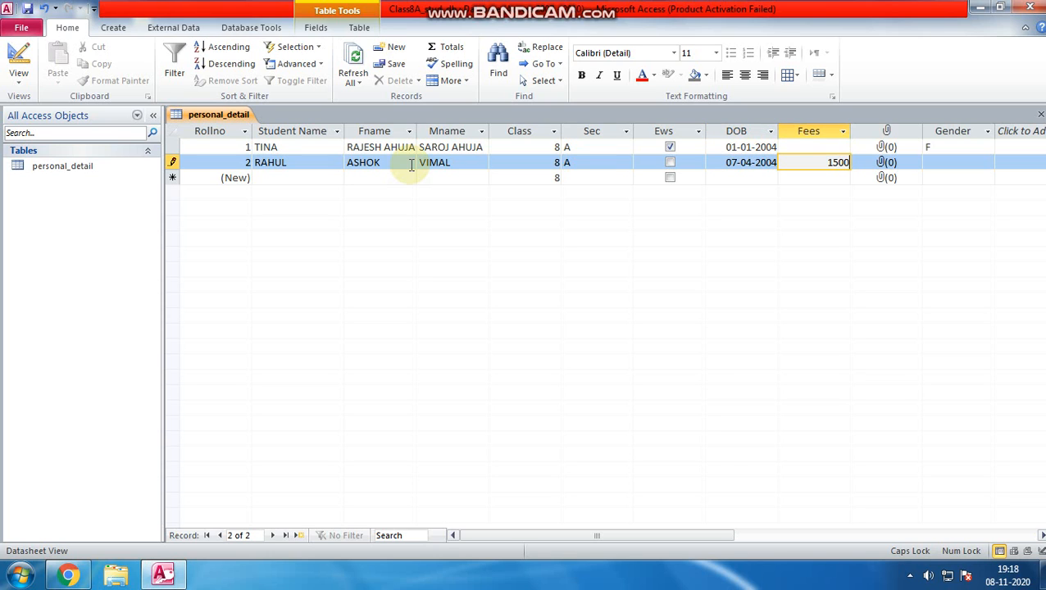
{"action": "key", "text": "Tab"}
{"action": "key", "text": "Tab"}
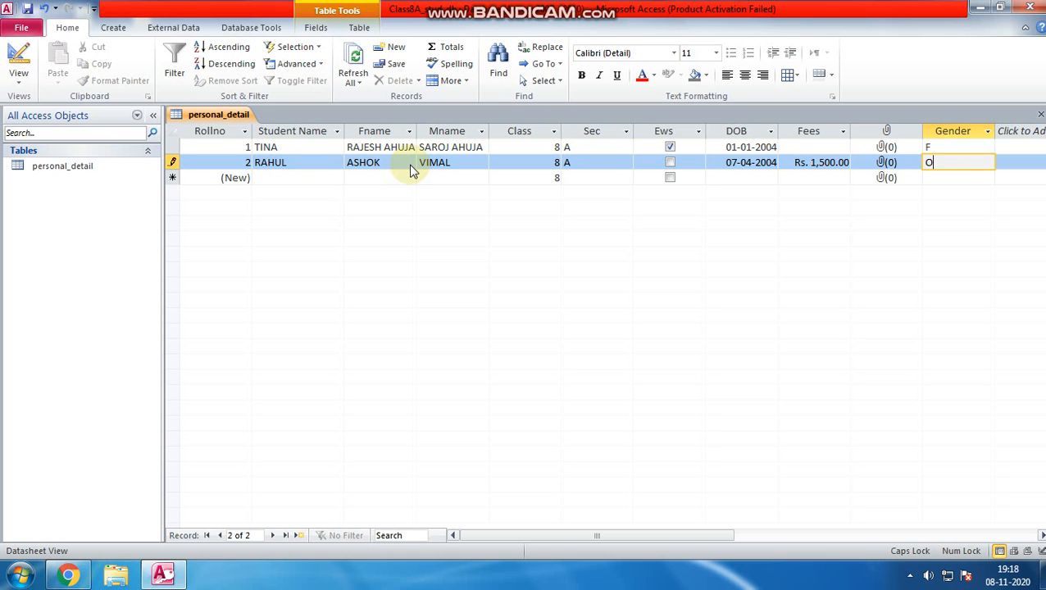
Try O as the second record's gender to test the field's validation rule
{"action": "type", "text": "O"}
{"action": "key", "text": "Tab"}
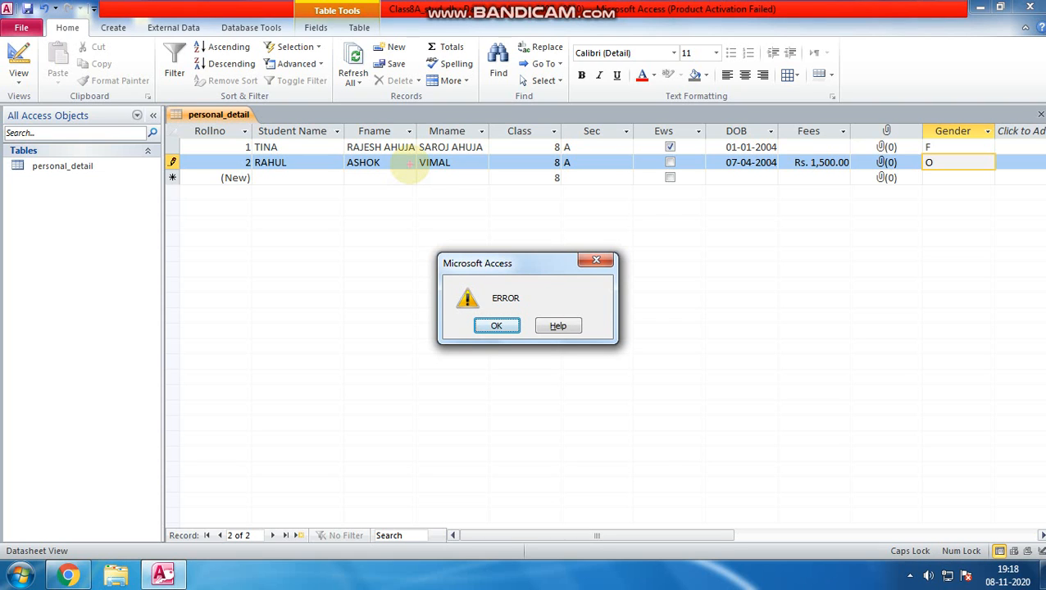
{"action": "mouse_move", "coordinate": [579, 221]}
{"action": "left_mouse_down"}
{"action": "mouse_move", "coordinate": [719, 422]}
{"action": "mouse_move", "coordinate": [597, 222]}
{"action": "left_mouse_up"}
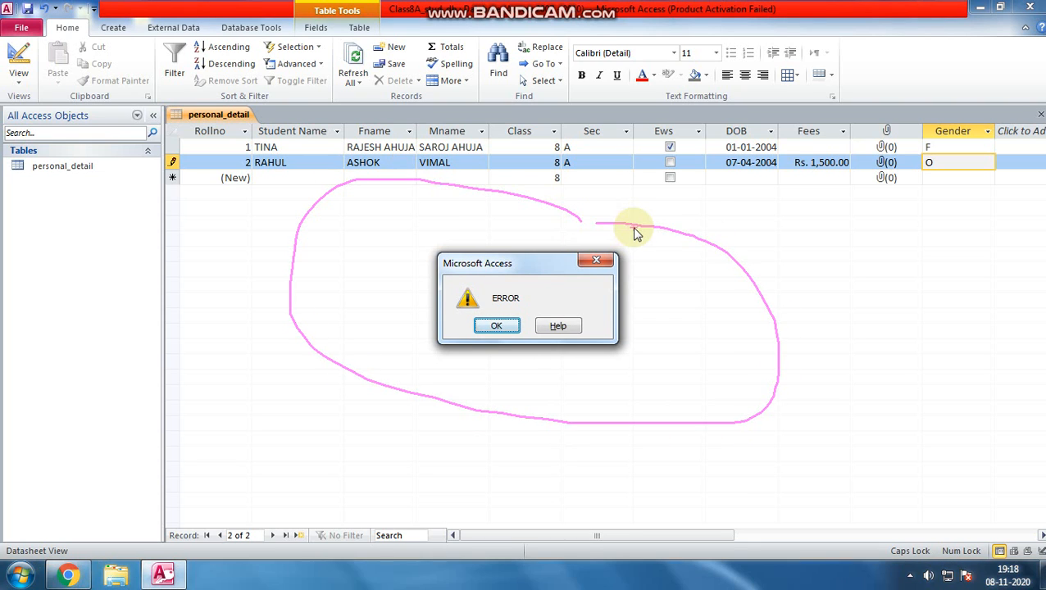
{"action": "left_click", "coordinate": [492, 326]}
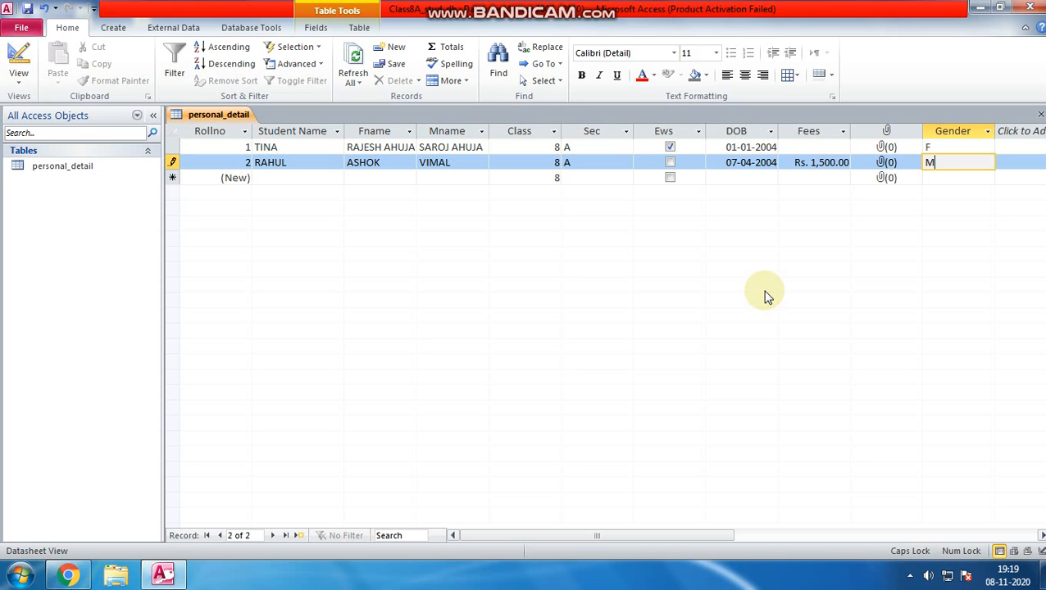
With the second record's gender set to M, save and close the personal_detail table
{"action": "left_click", "coordinate": [27, 9]}
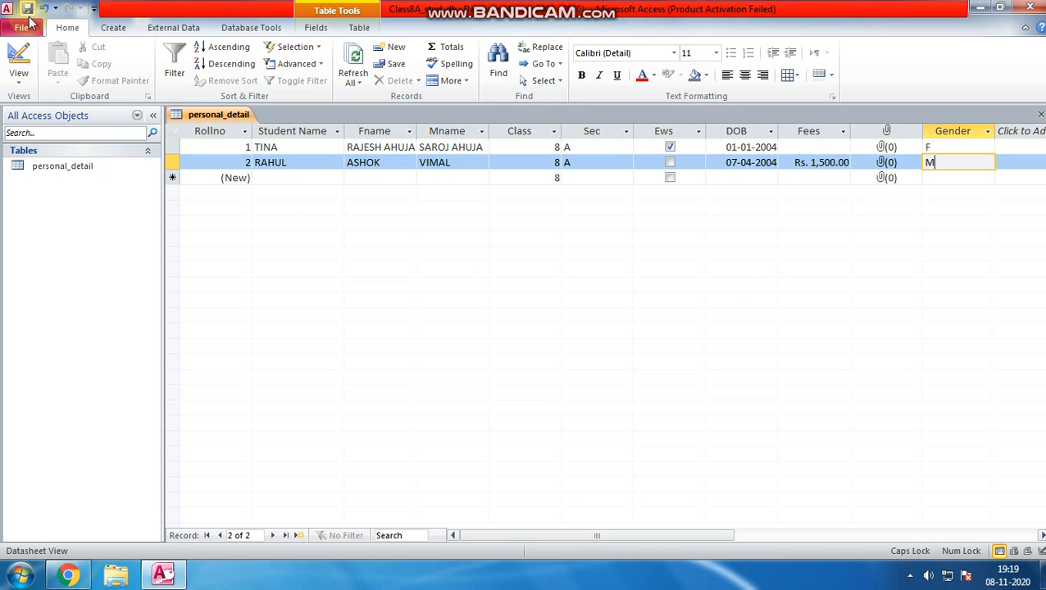
{"action": "left_click", "coordinate": [1040, 114]}
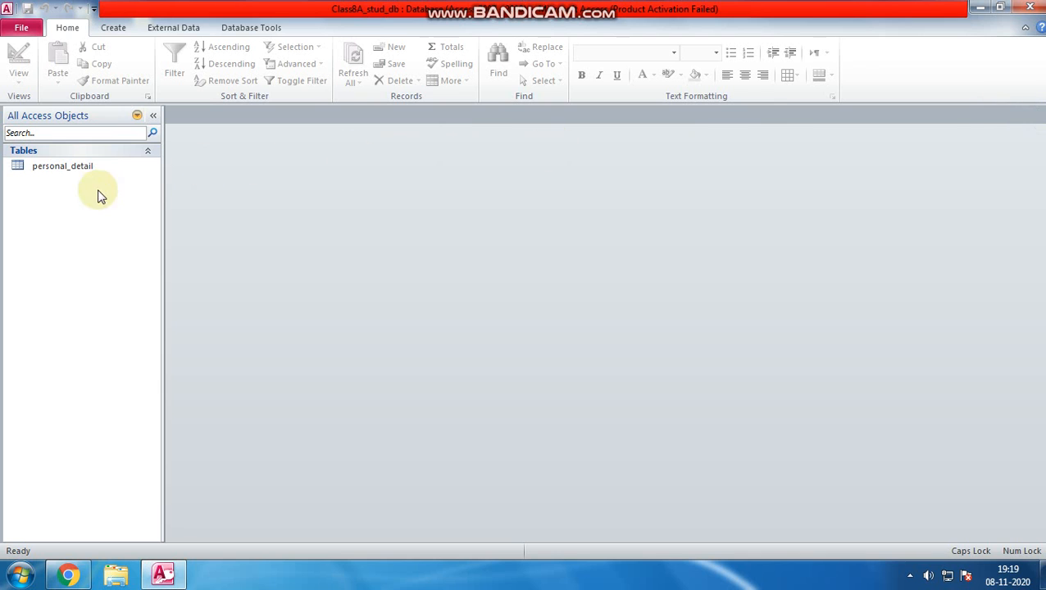
Reopen the personal_detail table to view its saved records, and close it again
{"action": "key", "text": "ctrl+1"}
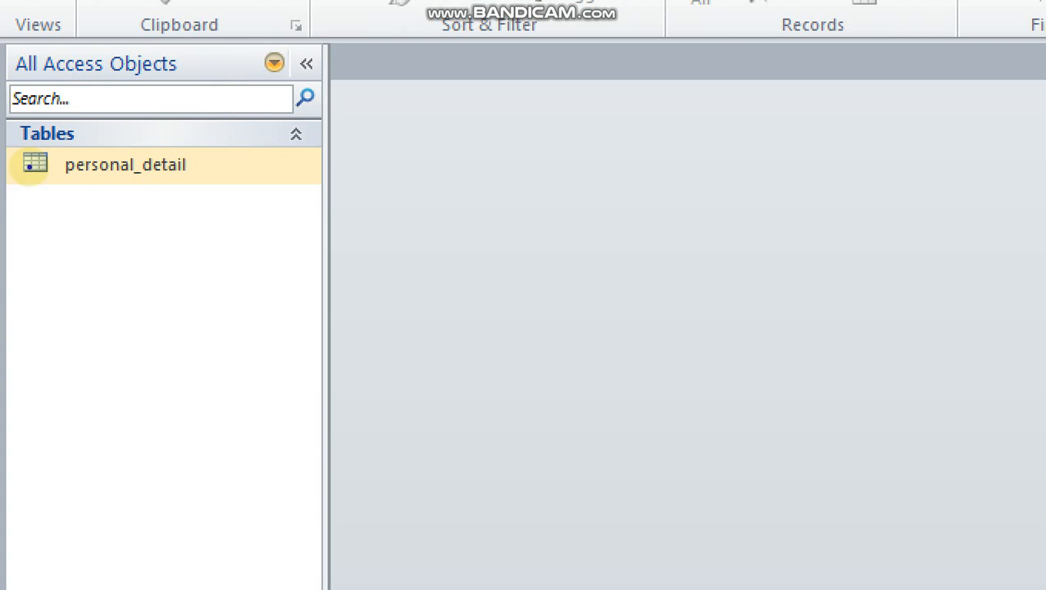
{"action": "left_click_drag", "start_coordinate": [61, 191], "coordinate": [2, 173]}
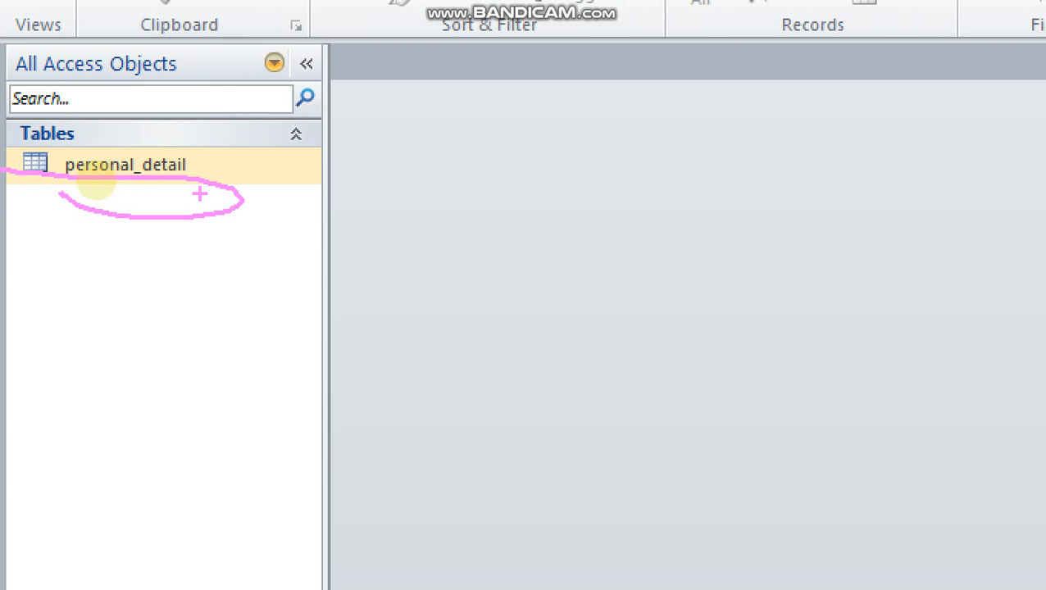
{"action": "key", "text": "Escape"}
{"action": "double_click", "coordinate": [63, 168]}
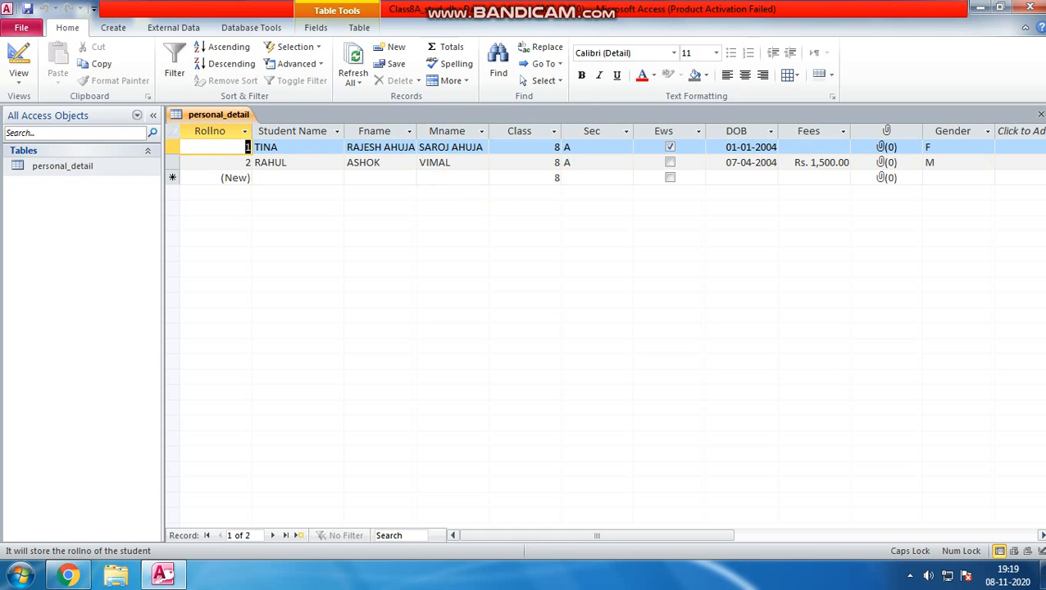
{"action": "left_click", "coordinate": [1040, 114]}
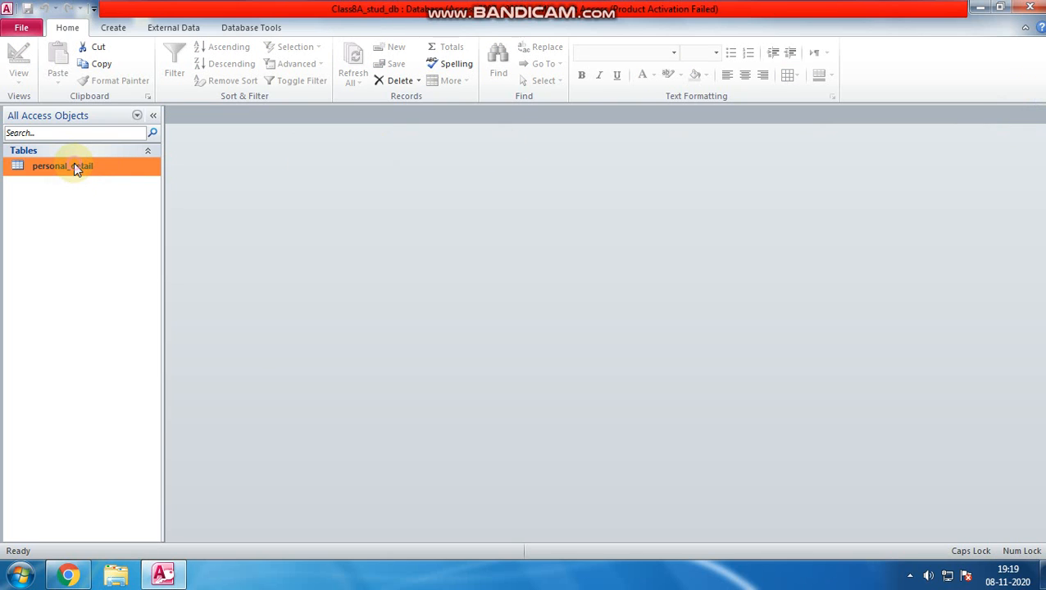
Examine the Design View, Rename and Delete commands offered for the personal_detail table
{"action": "right_click", "coordinate": [75, 168]}
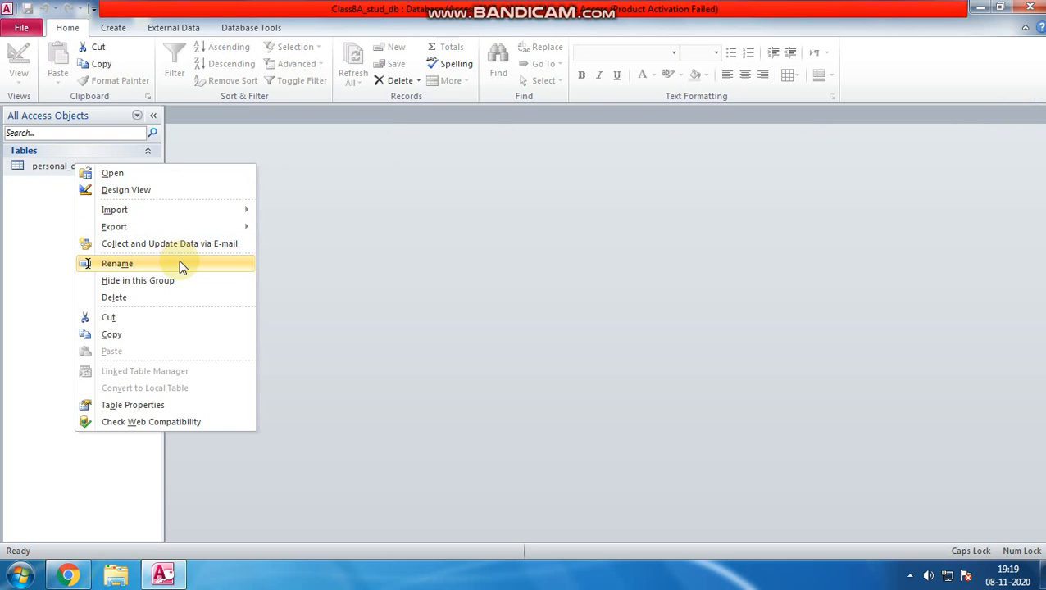
{"action": "key", "text": "ctrl+1"}
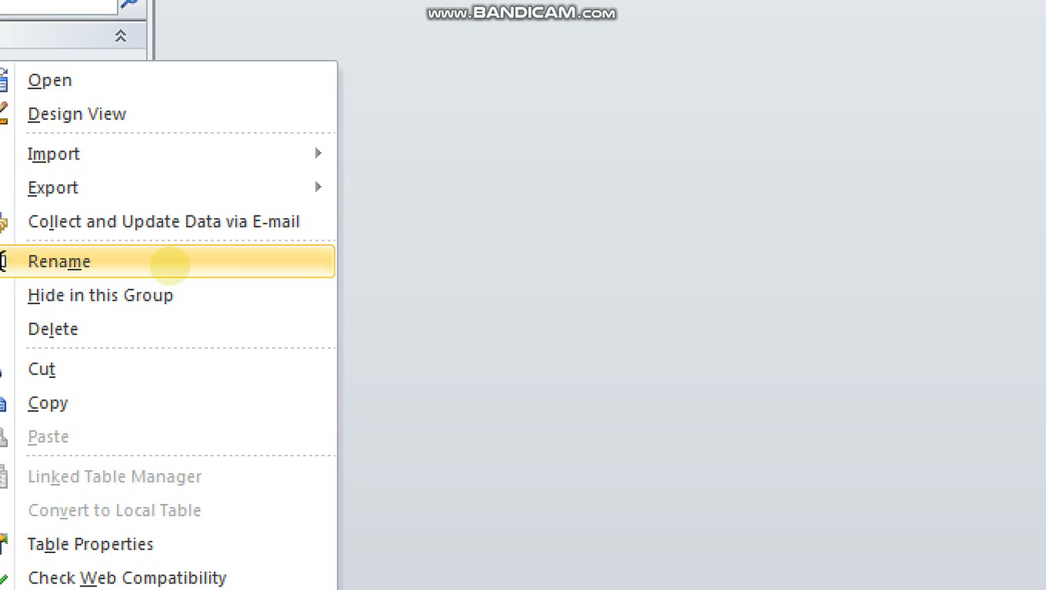
{"action": "left_click", "coordinate": [153, 265]}
{"action": "mouse_move", "coordinate": [152, 123]}
{"action": "left_mouse_down"}
{"action": "mouse_move", "coordinate": [175, 148]}
{"action": "mouse_move", "coordinate": [310, 41]}
{"action": "left_mouse_up"}
{"action": "left_click_drag", "start_coordinate": [164, 265], "coordinate": [297, 210]}
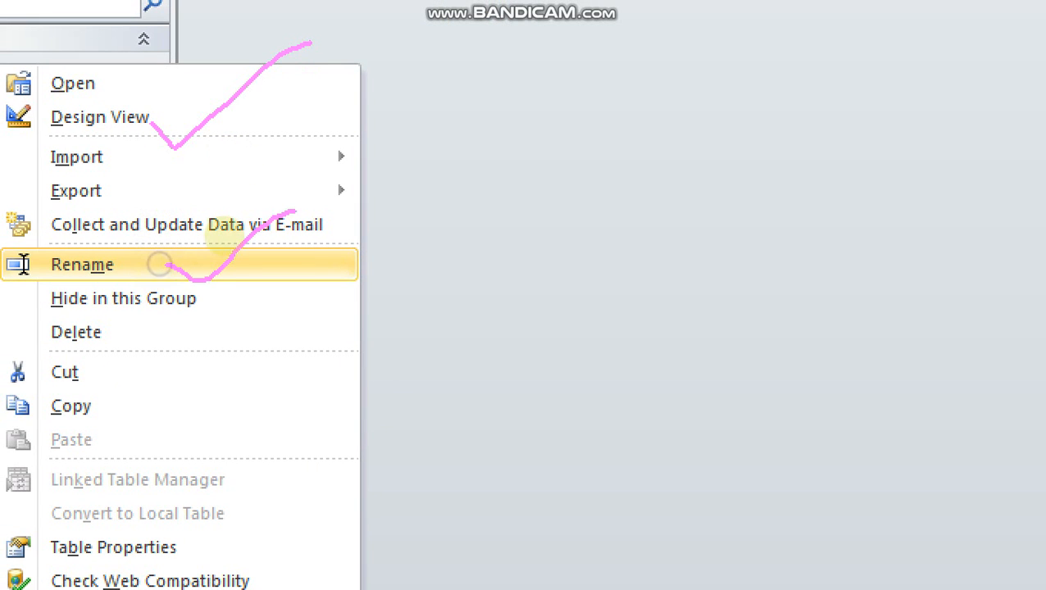
{"action": "mouse_move", "coordinate": [131, 350]}
{"action": "left_mouse_down"}
{"action": "mouse_move", "coordinate": [147, 358]}
{"action": "mouse_move", "coordinate": [293, 304]}
{"action": "left_mouse_up"}
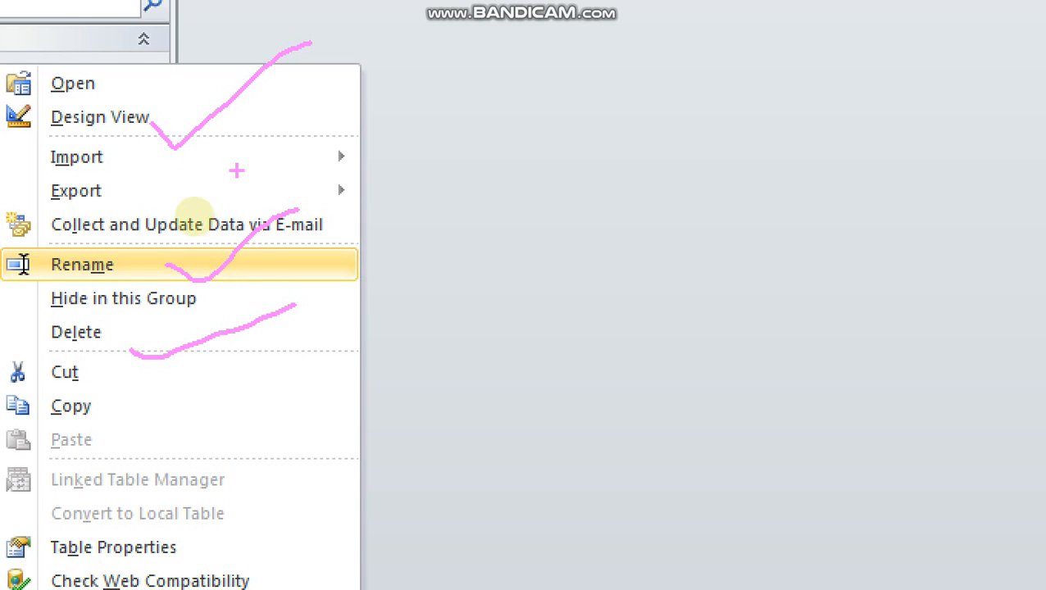
{"action": "key", "text": "Escape"}
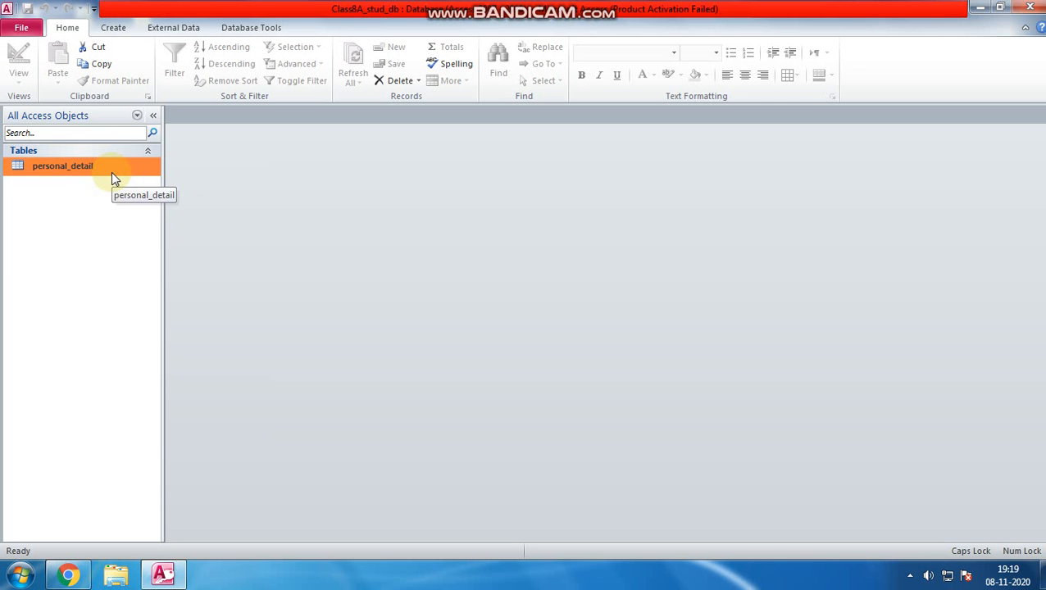
Open the personal_detail table and format all its records with blue text at font size 16
{"action": "double_click", "coordinate": [117, 164]}
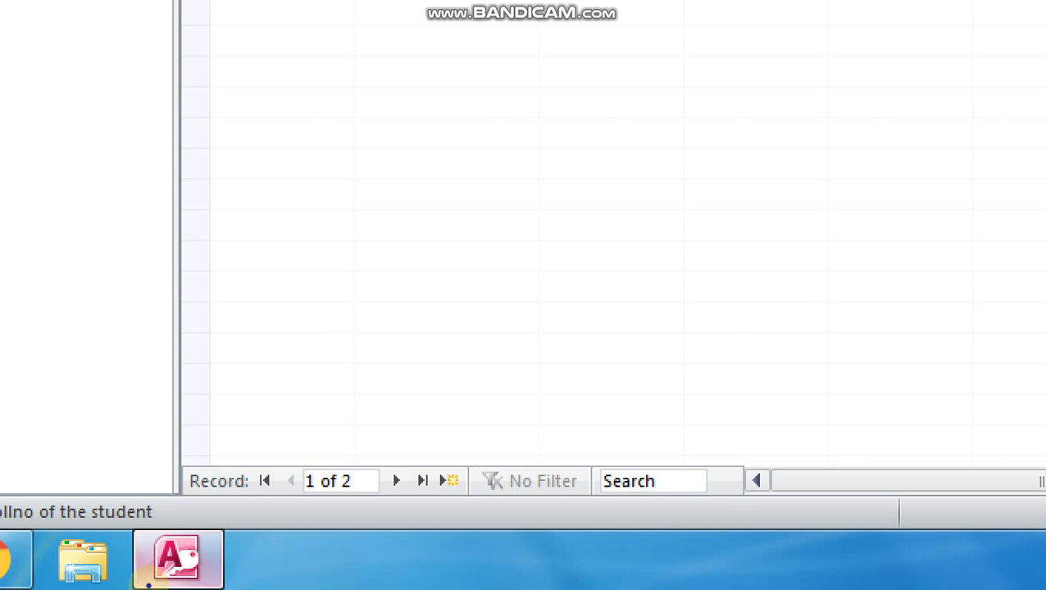
{"action": "mouse_move", "coordinate": [303, 502]}
{"action": "left_mouse_down"}
{"action": "mouse_move", "coordinate": [385, 497]}
{"action": "mouse_move", "coordinate": [255, 477]}
{"action": "left_mouse_up"}
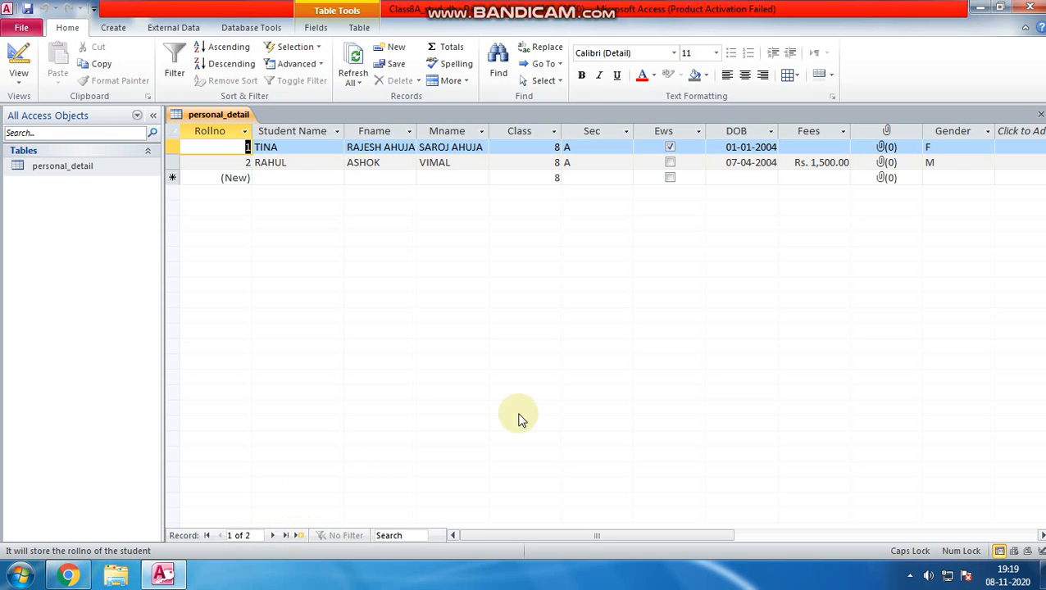
{"action": "left_click", "coordinate": [172, 132]}
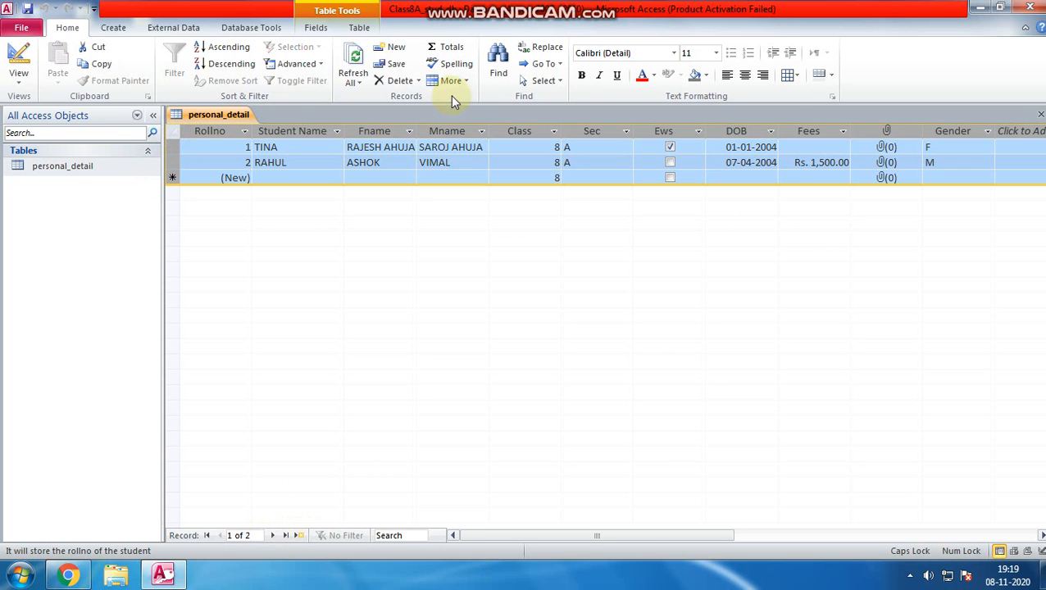
{"action": "left_click", "coordinate": [652, 76]}
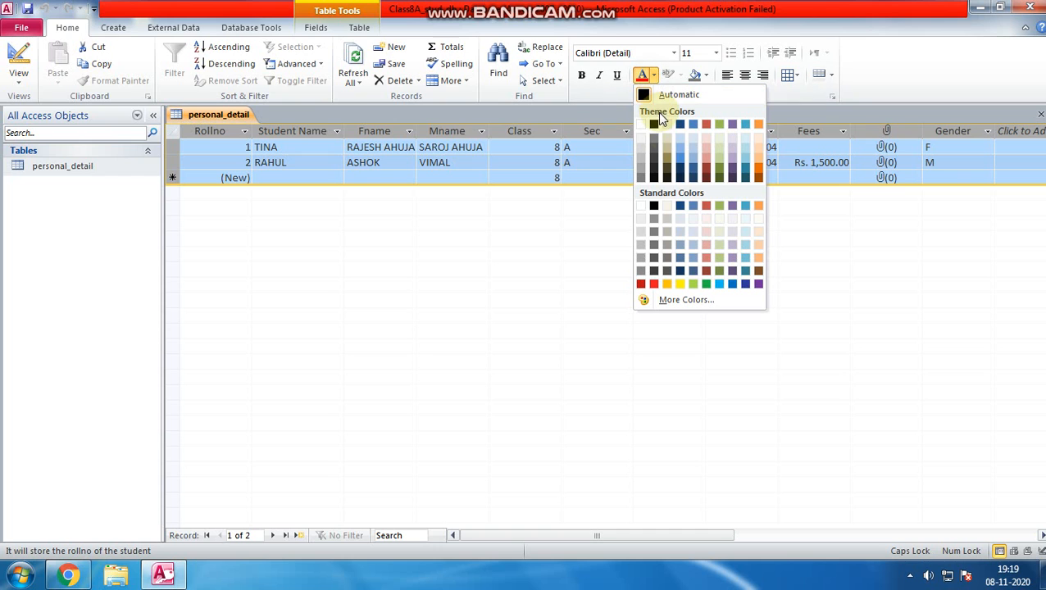
{"action": "left_click", "coordinate": [684, 205]}
{"action": "left_click", "coordinate": [697, 52]}
{"action": "left_click", "coordinate": [701, 147]}
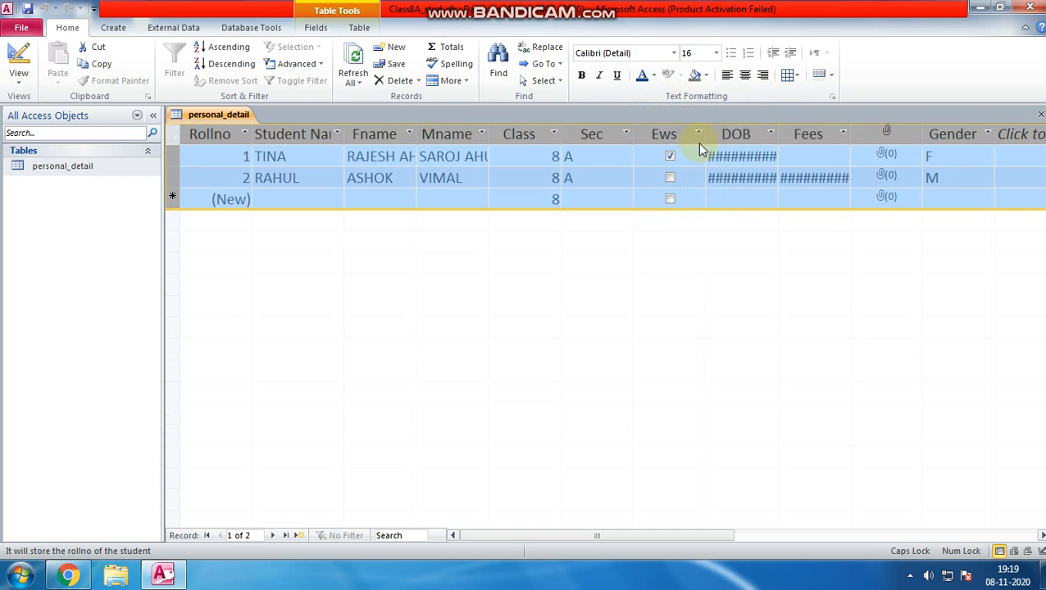
Fit the widths of the Mname, Fname, Student Name, Rollno, DOB and Fees columns to their contents
{"action": "left_click", "coordinate": [481, 134]}
{"action": "left_click", "coordinate": [483, 134]}
{"action": "double_click", "coordinate": [489, 138]}
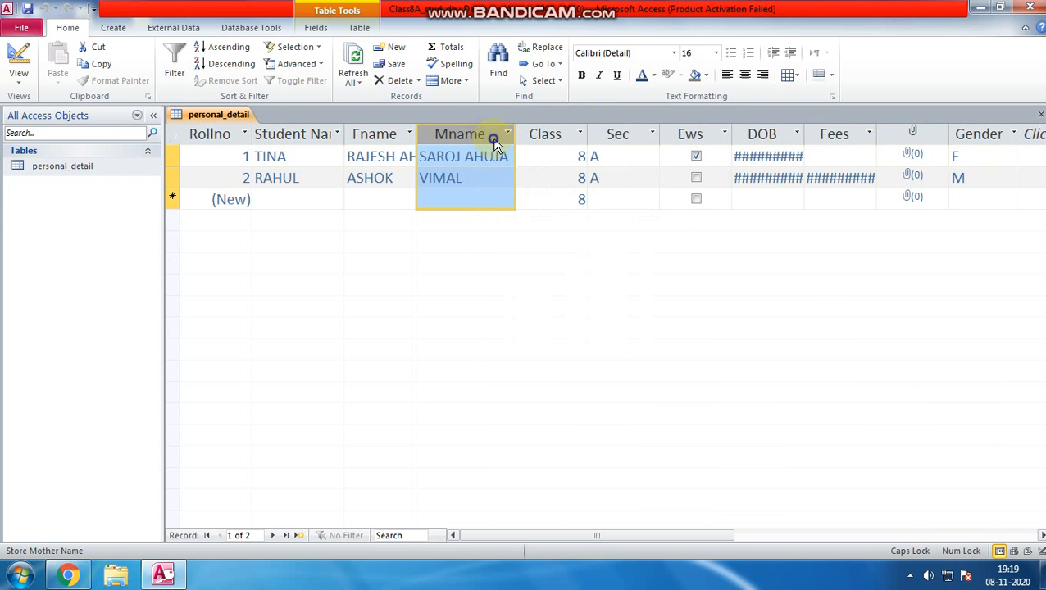
{"action": "double_click", "coordinate": [417, 137]}
{"action": "double_click", "coordinate": [346, 135]}
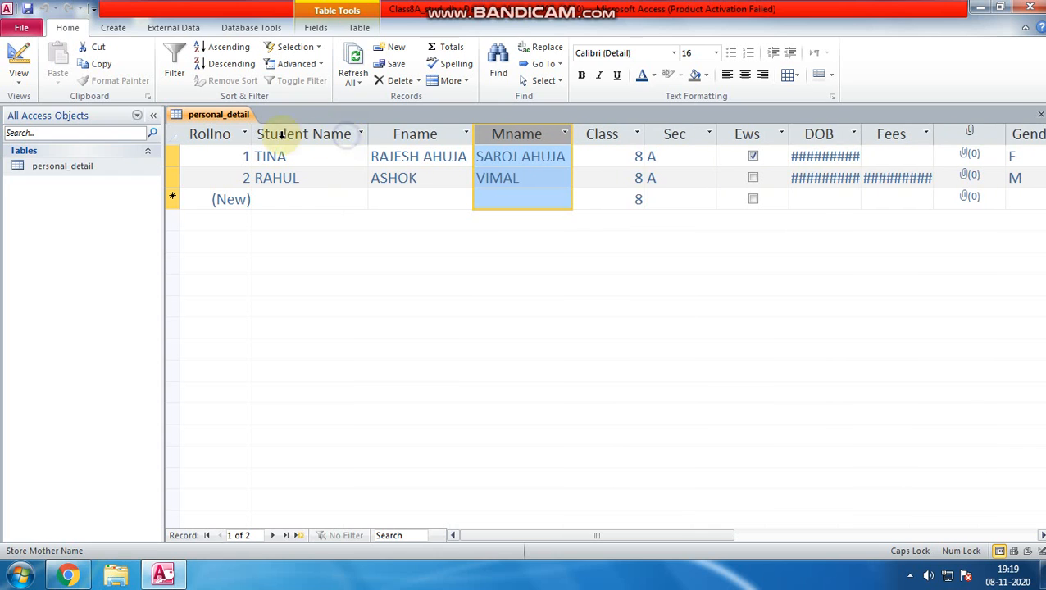
{"action": "double_click", "coordinate": [251, 134]}
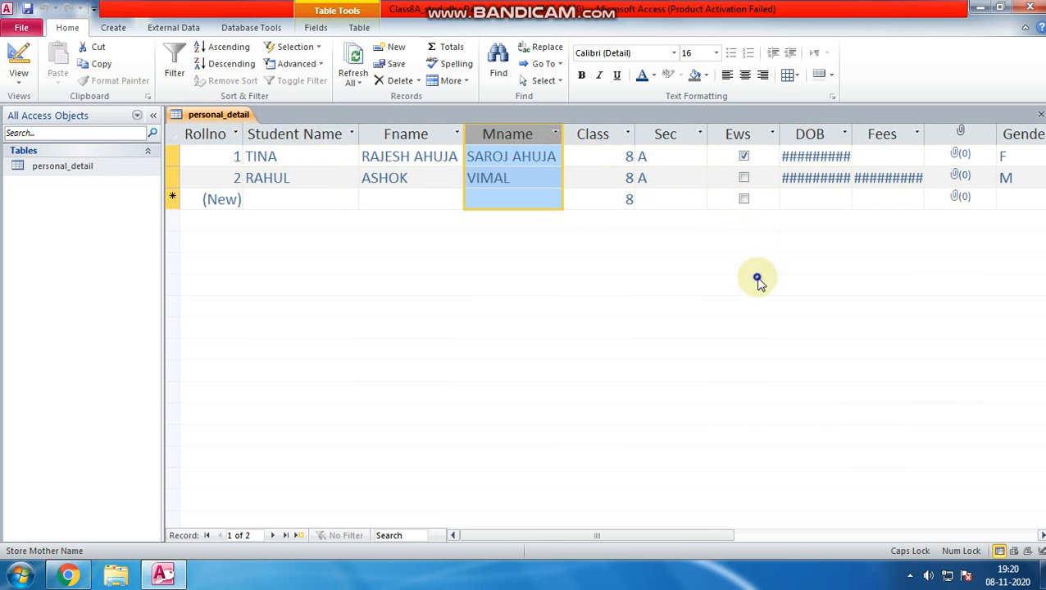
{"action": "left_click", "coordinate": [851, 136]}
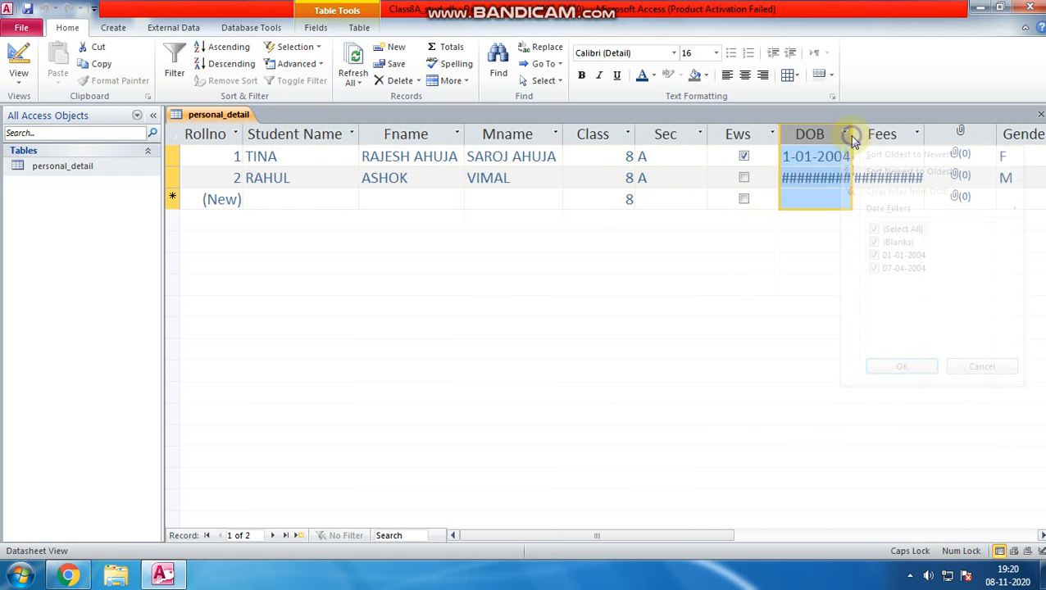
{"action": "double_click", "coordinate": [853, 135]}
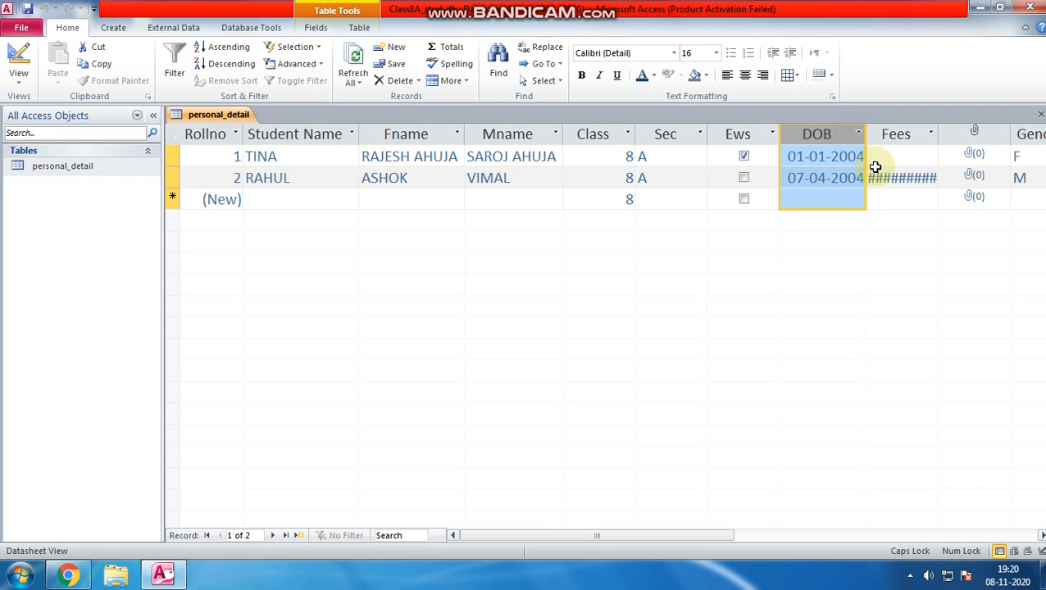
{"action": "double_click", "coordinate": [938, 135]}
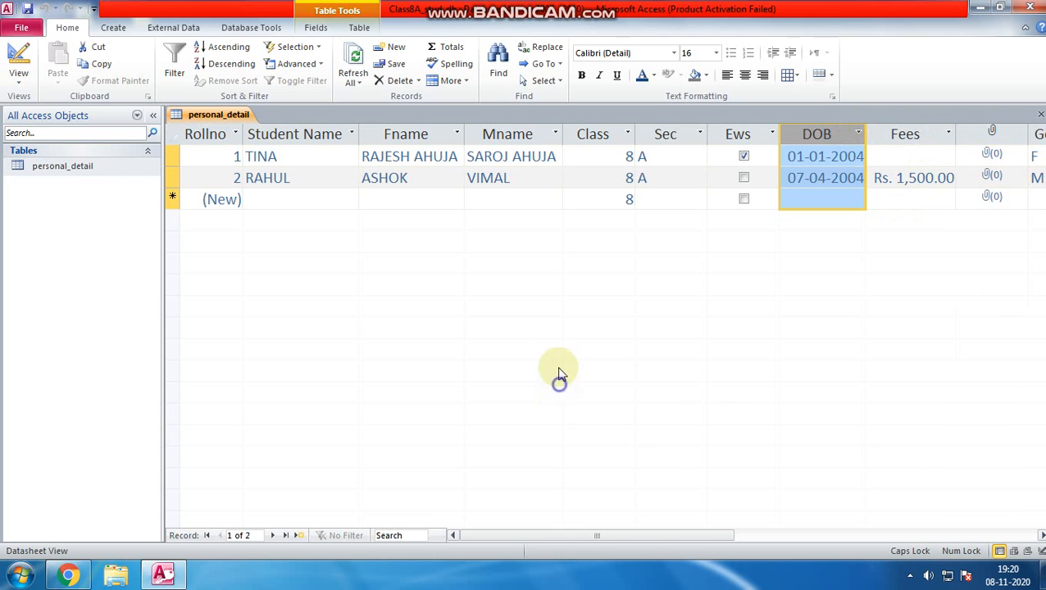
Select all records of the personal_detail datasheet
{"action": "left_click", "coordinate": [172, 133]}
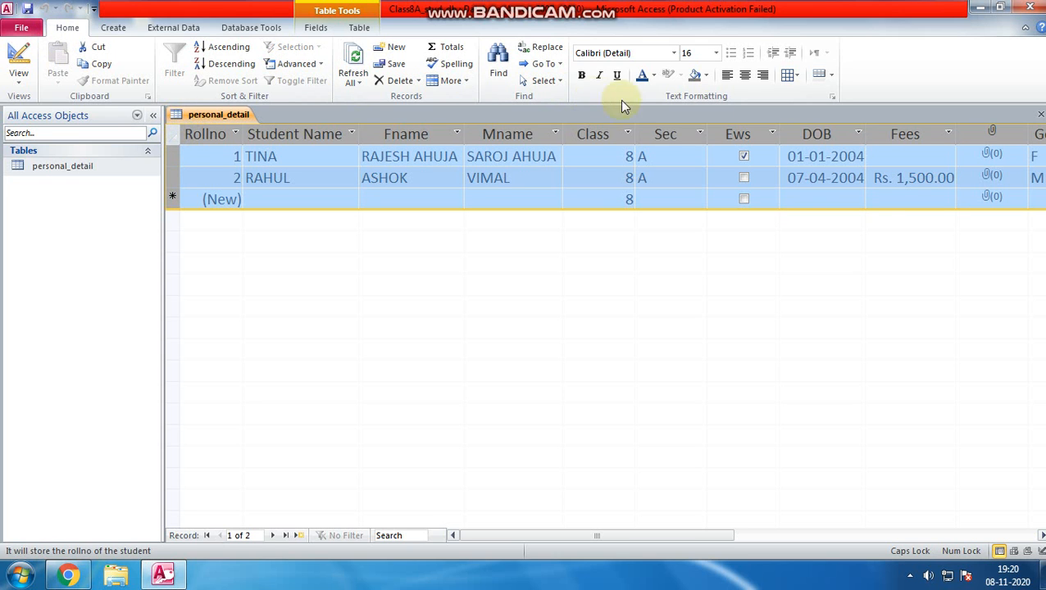